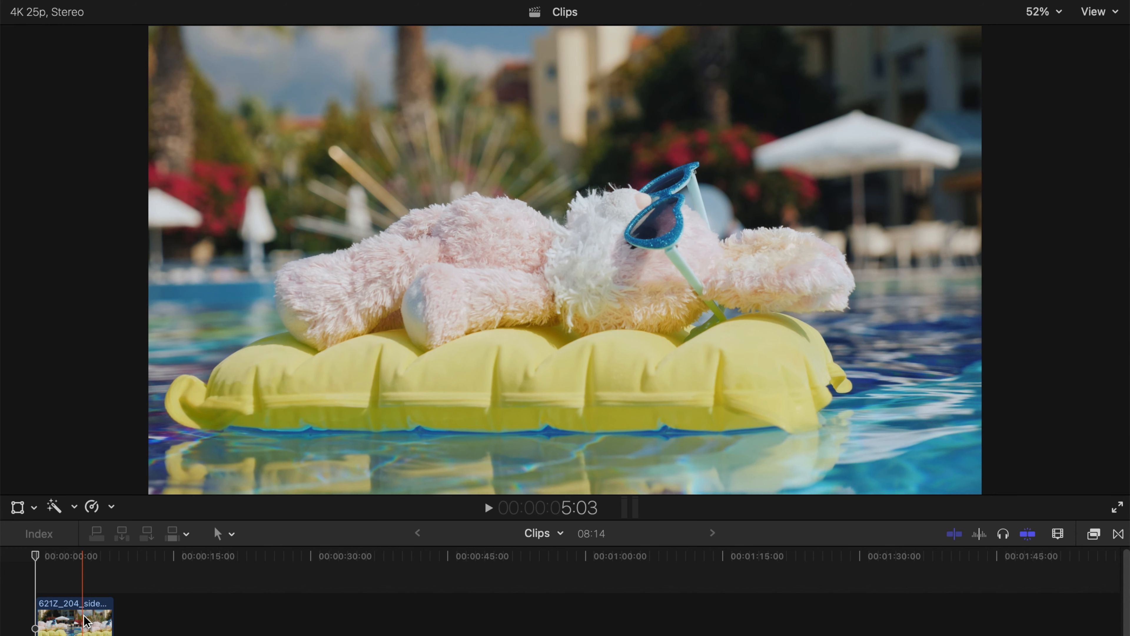
Duplicate the clip directly above the original and apply the Draw Mask effect to the upper copy.
drag(87, 621, 73, 581)
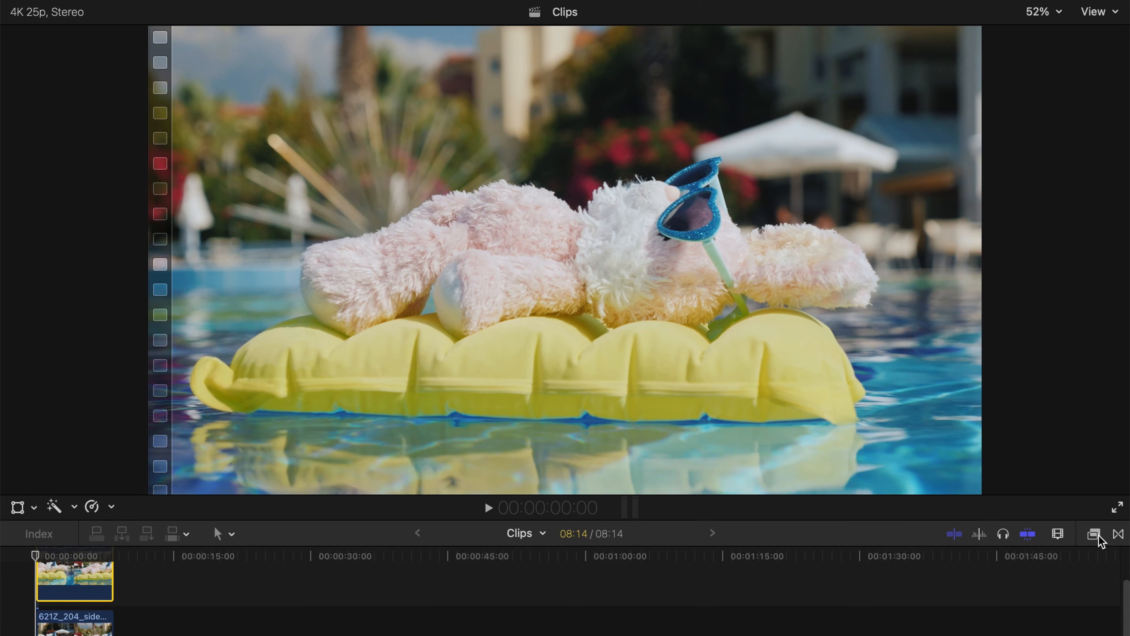
click(1096, 534)
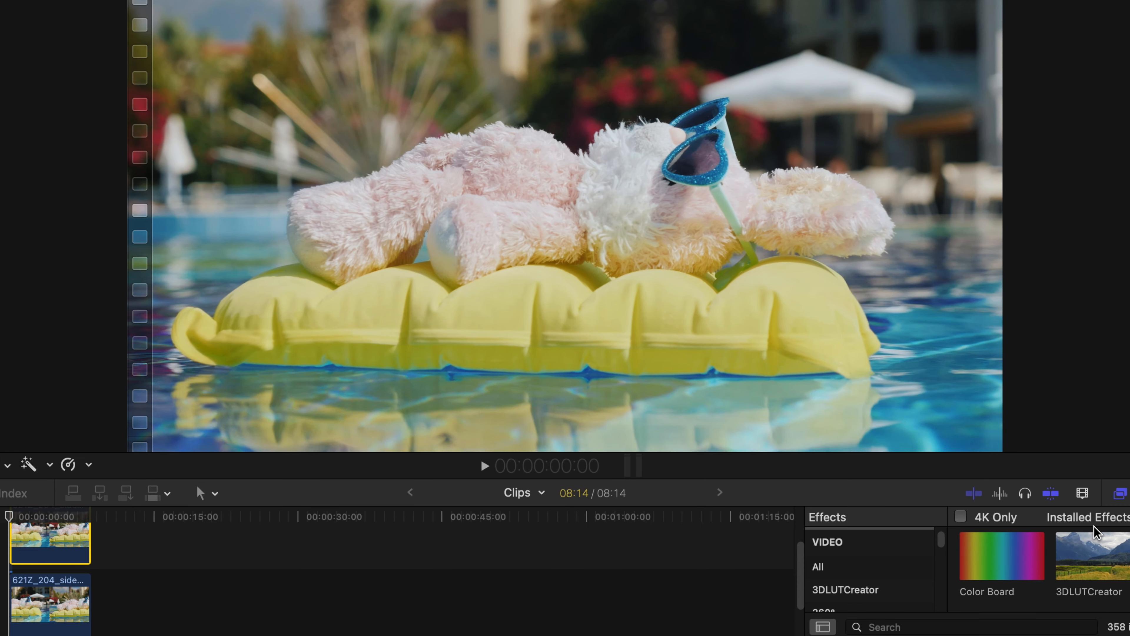
click(969, 626)
text(mask)
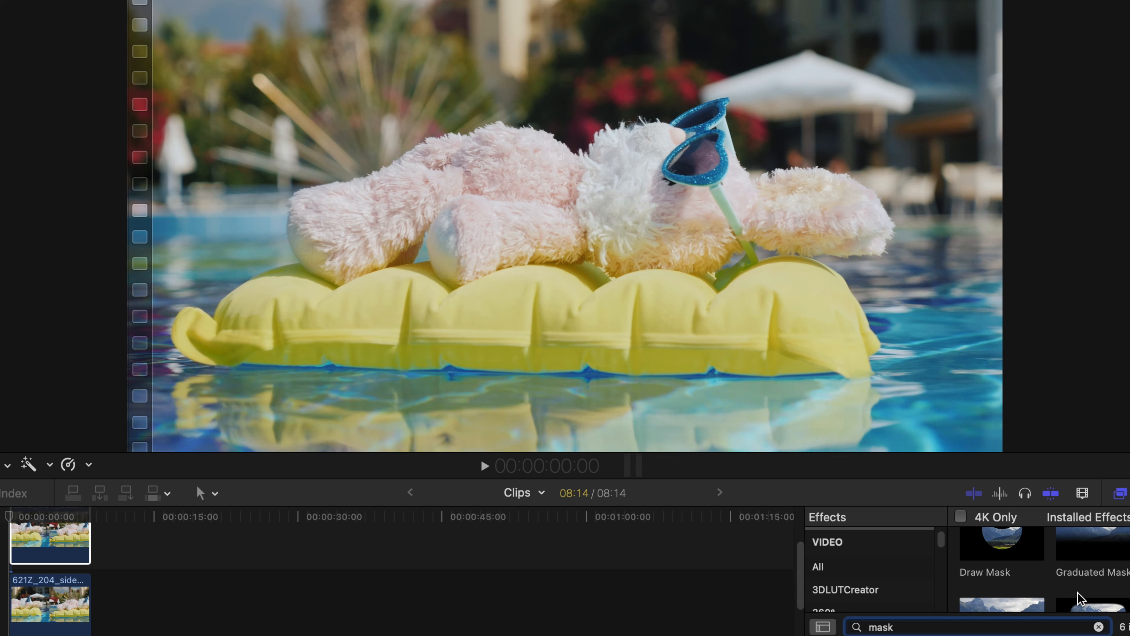
scroll(1082, 597, up, 2)
mouse_move(1019, 581)
mouse_down()
mouse_move(204, 533)
mouse_move(63, 541)
mouse_up()
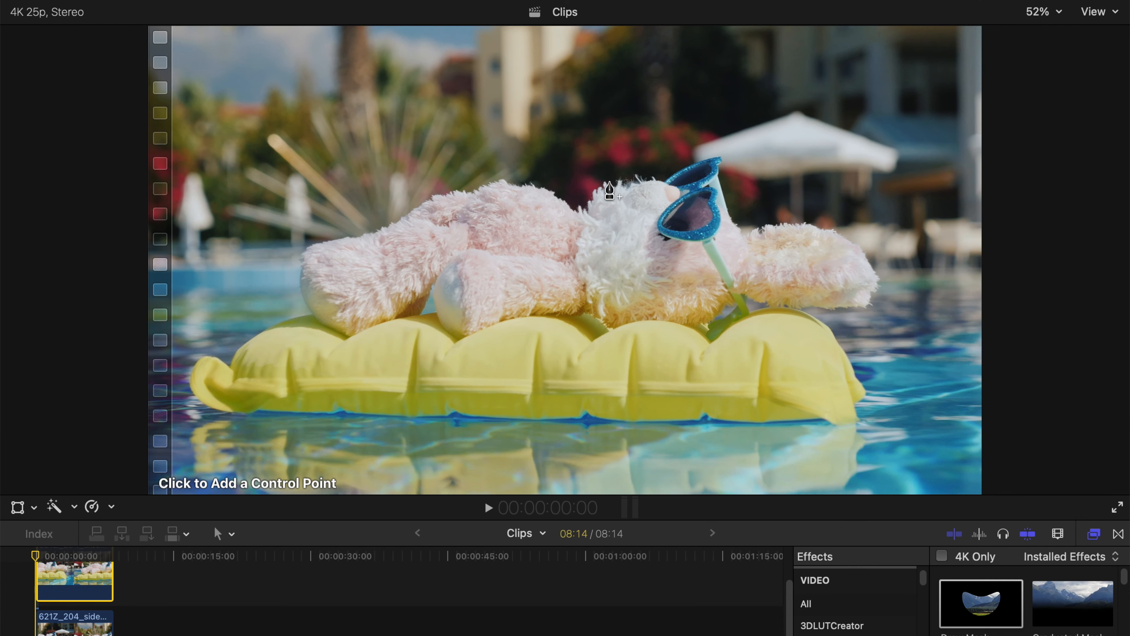
Draw a mask point by point around the outline of the plush toy and the yellow float.
click(214, 367)
click(186, 357)
click(173, 345)
click(169, 329)
click(177, 311)
click(191, 303)
click(208, 313)
click(226, 291)
click(273, 322)
click(301, 292)
click(309, 244)
click(409, 207)
click(474, 183)
click(556, 190)
click(595, 188)
click(647, 174)
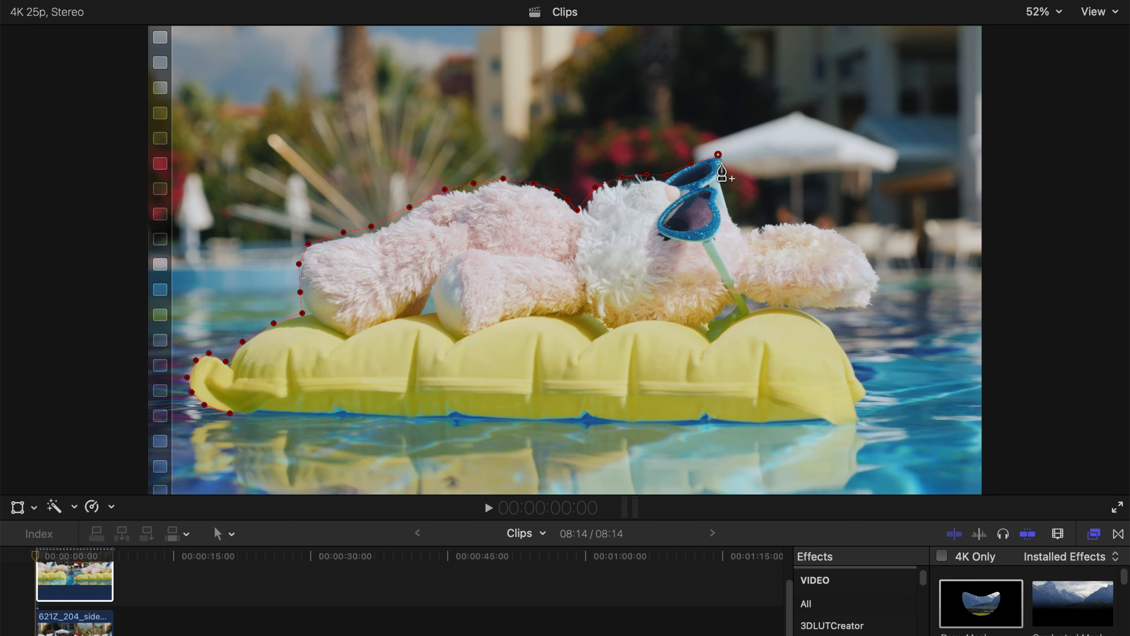
click(743, 225)
click(810, 225)
click(863, 247)
click(877, 285)
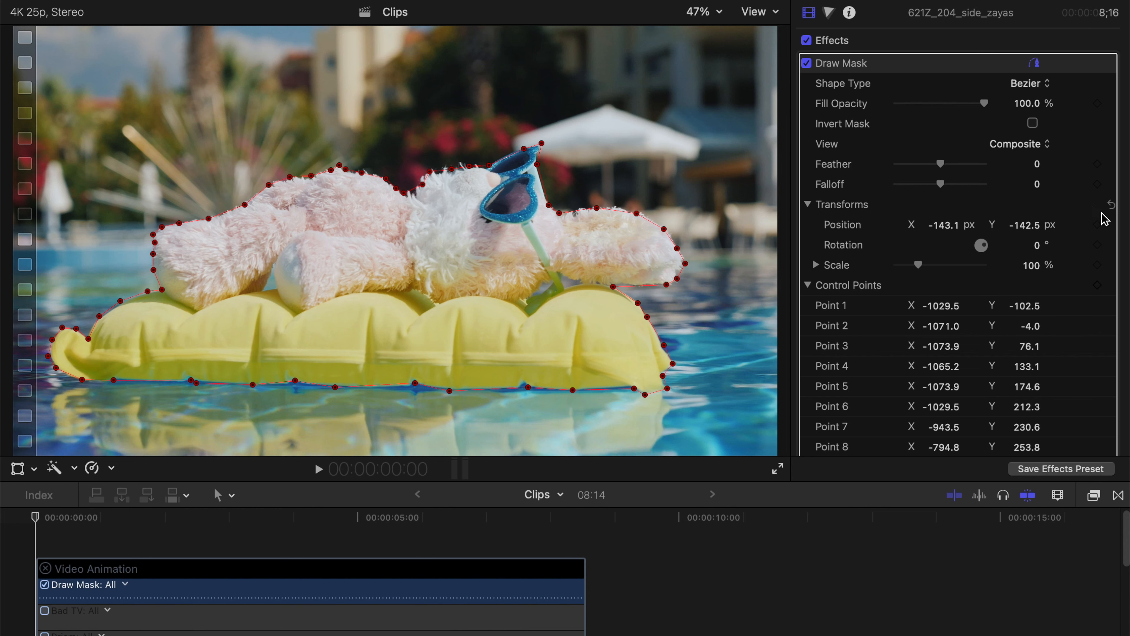
Keyframe the mask's transforms and control points at the clip's start, and begin matching position, rotation and scale to the toy frame by frame.
click(1097, 225)
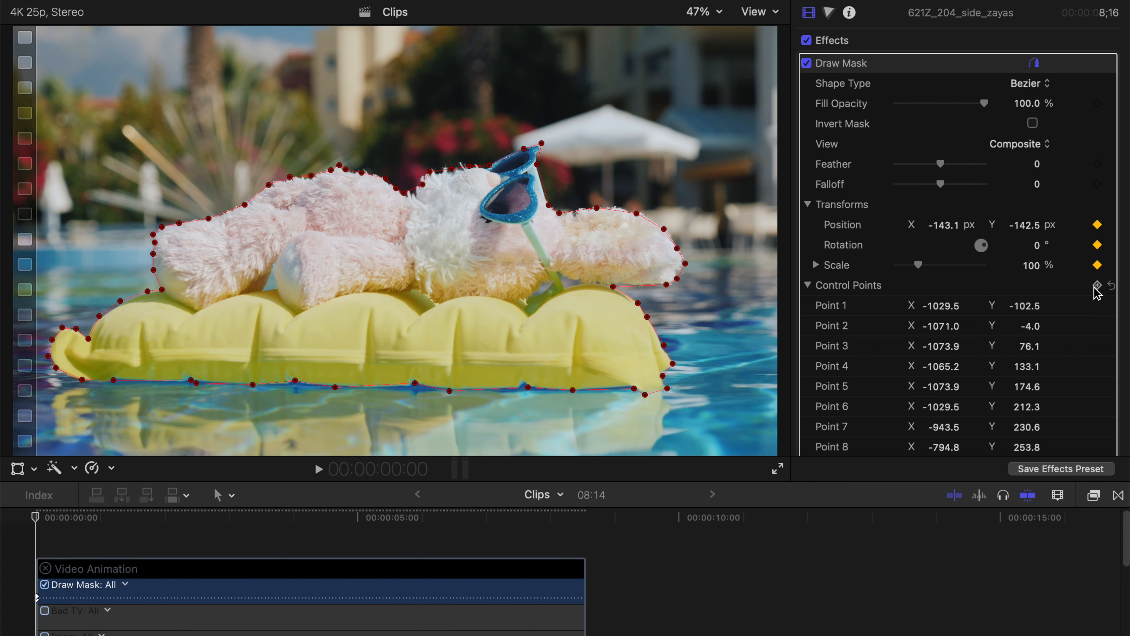
key(Right)
key(Right)
key(Right)
drag(297, 344, 301, 342)
key(Right)
drag(1035, 248, 1032, 248)
key(Right)
key(Right)
drag(573, 271, 580, 273)
drag(1033, 252, 1033, 244)
drag(1031, 265, 1032, 244)
key(Right)
key(Right)
key(Right)
key(Right)
key(Right)
Track the toy up to 1:10 by keyframing the mask's position and rotation, ending with a rotation of 3.2°.
drag(572, 260, 571, 259)
key(Right)
key(Right)
key(Right)
key(Right)
key(Right)
key(Right)
key(Right)
key(Right)
key(Right)
key(Right)
drag(1034, 247, 1033, 252)
key(Right)
drag(554, 247, 551, 247)
key(Right)
drag(1037, 247, 1037, 252)
drag(521, 265, 517, 265)
key(Right)
key(Right)
key(Right)
key(Right)
drag(1032, 252, 1032, 255)
drag(579, 285, 578, 285)
key(Right)
key(Right)
drag(1029, 246, 1028, 245)
key(Right)
drag(566, 266, 561, 262)
key(Right)
key(Right)
key(Right)
key(Right)
key(Right)
drag(1033, 248, 1032, 237)
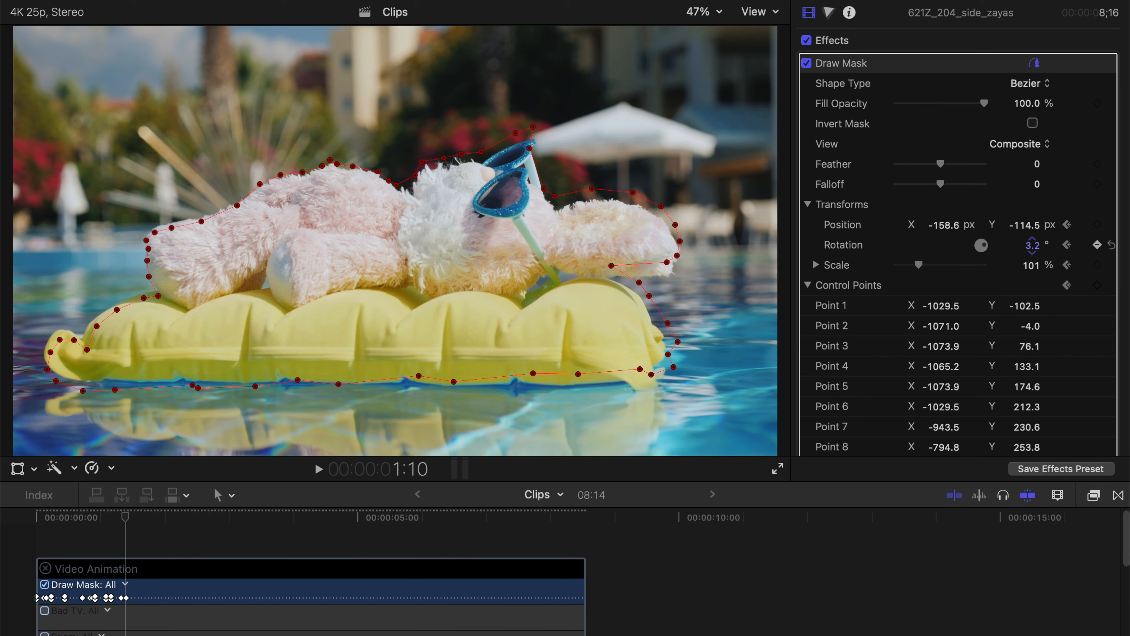
Realign the mask's position and rotation with the toy over the frames following 1:10.
key(Right)
key(Right)
drag(561, 263, 563, 261)
key(Right)
key(Right)
key(Right)
drag(1032, 247, 1033, 251)
drag(562, 261, 561, 261)
key(Right)
key(Right)
key(Right)
key(Right)
drag(1024, 225, 1024, 232)
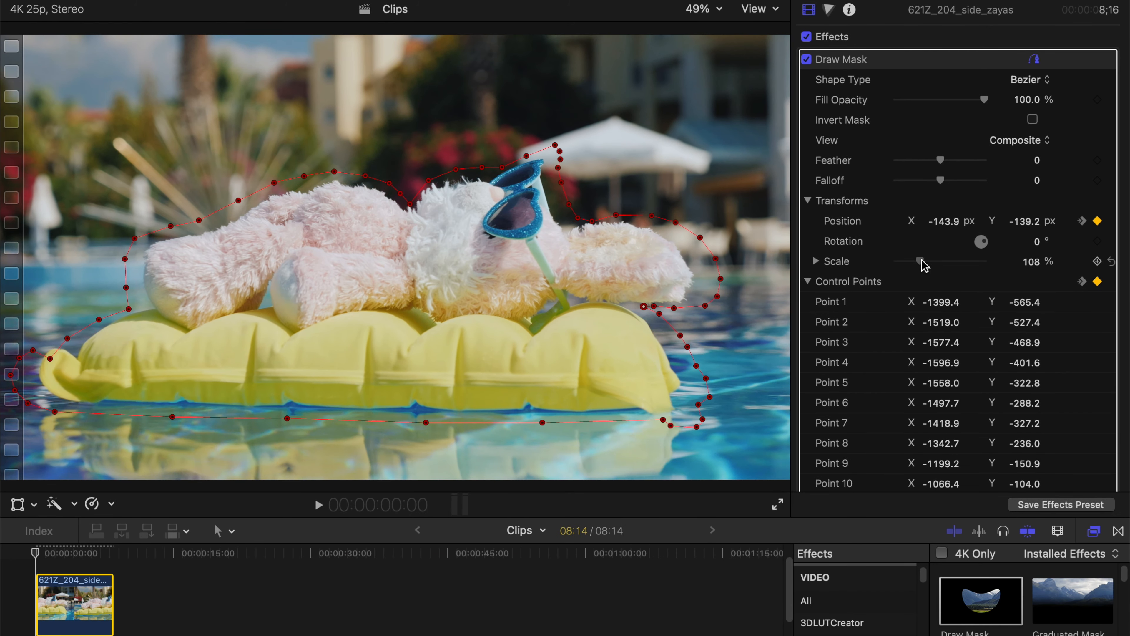
Shift the loose mask over the toy and float at the first frame and tighten its points around the sunglasses.
drag(623, 293, 627, 287)
drag(53, 353, 60, 338)
drag(559, 139, 530, 159)
drag(572, 199, 572, 214)
drag(563, 146, 557, 191)
drag(564, 177, 563, 193)
drag(561, 162, 552, 183)
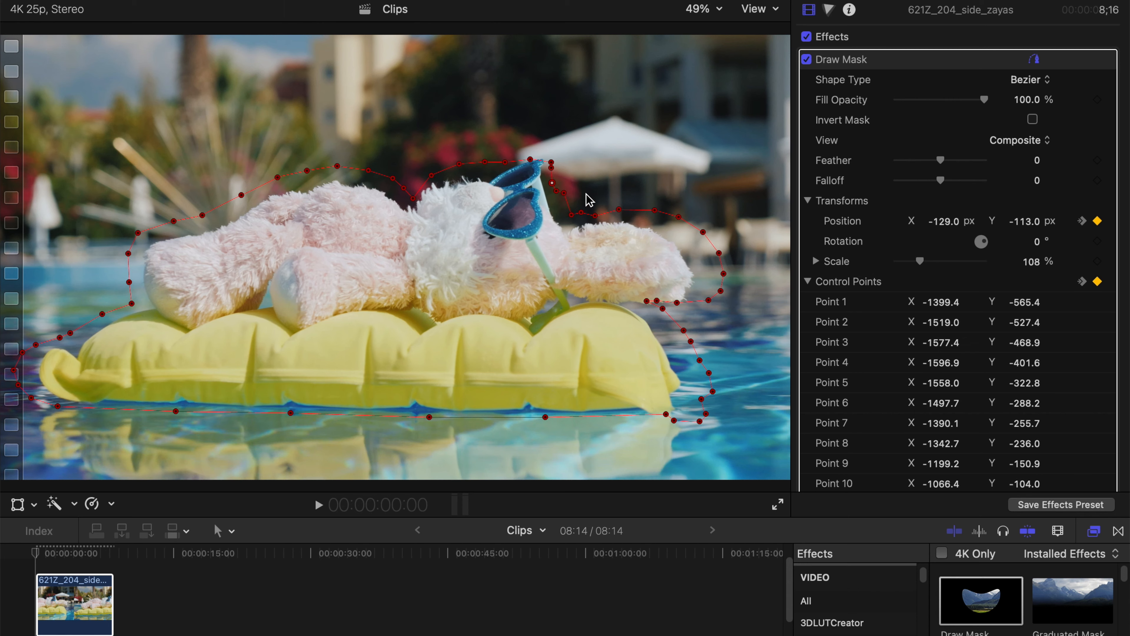
Pull the mask's control points closer around the end of the toy beyond the sunglasses.
drag(702, 231, 685, 246)
drag(679, 217, 652, 219)
drag(718, 257, 708, 283)
drag(717, 254, 699, 266)
drag(719, 291, 680, 289)
Check the mask over the first five frames and reposition it over the toy at a frame further into the clip.
key(Right)
key(Right)
key(Right)
key(Right)
key(Right)
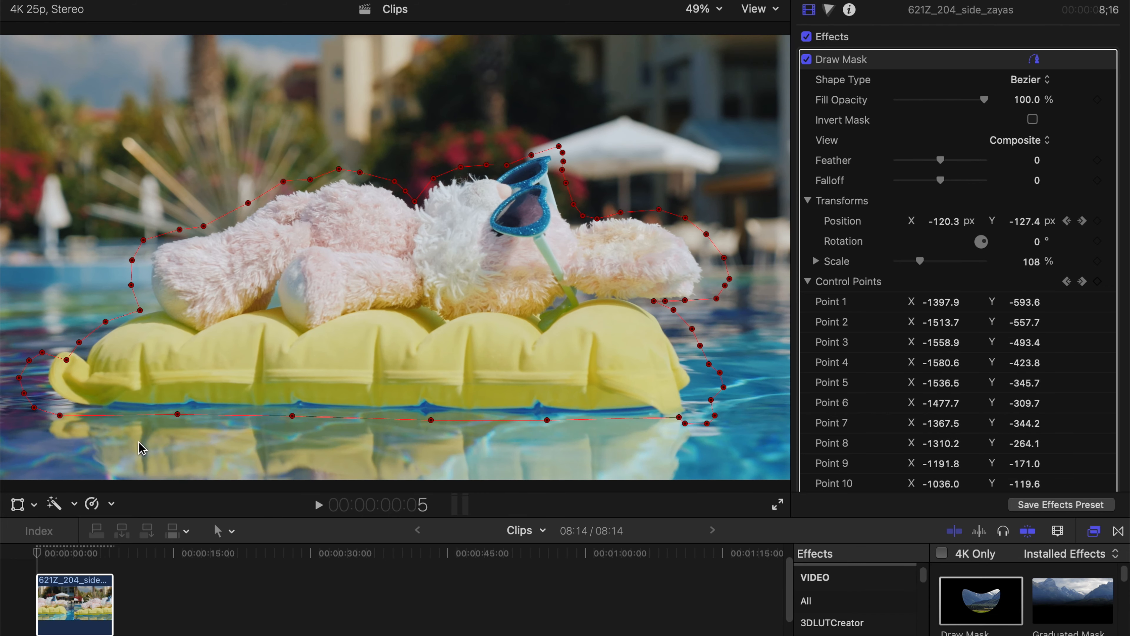
click(37, 552)
click(61, 553)
drag(322, 372, 293, 384)
Reposition the mask over the toy at two more frames in the second half of the clip.
key(Right)
key(Right)
key(Right)
key(Right)
key(Right)
key(Right)
key(Right)
key(Right)
key(Right)
key(Right)
key(Right)
key(Right)
key(Right)
key(Right)
key(Right)
click(79, 553)
drag(347, 353, 343, 348)
click(92, 553)
click(99, 553)
drag(470, 348, 406, 329)
click(103, 553)
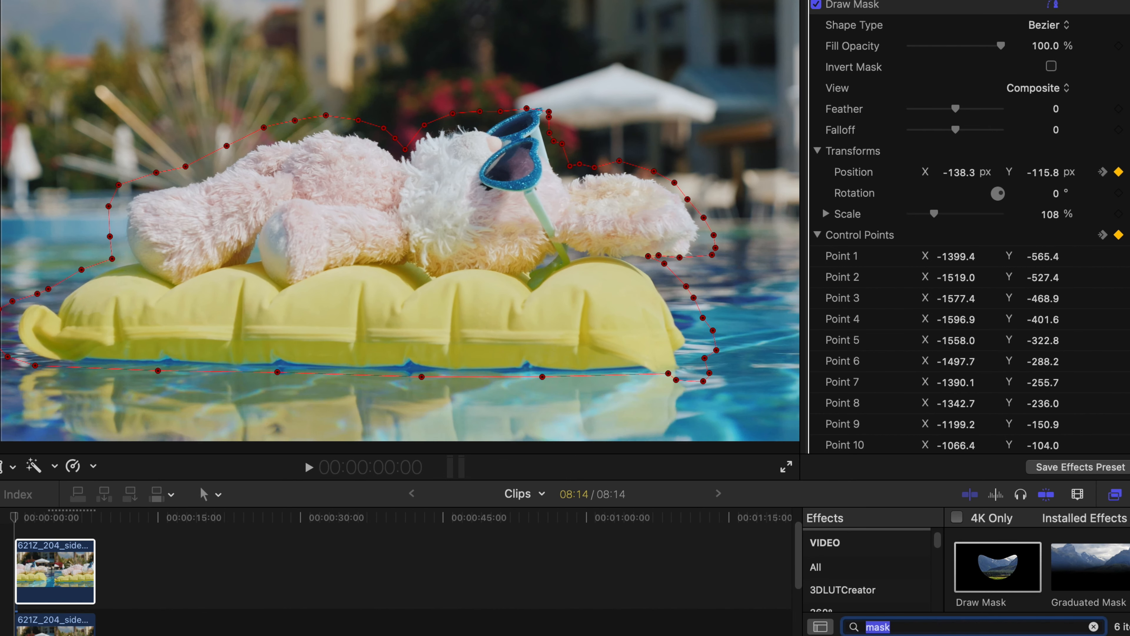
Find the Bad TV effect, apply it to the upper masked clip and collapse the Draw Mask settings.
key(BackSpace)
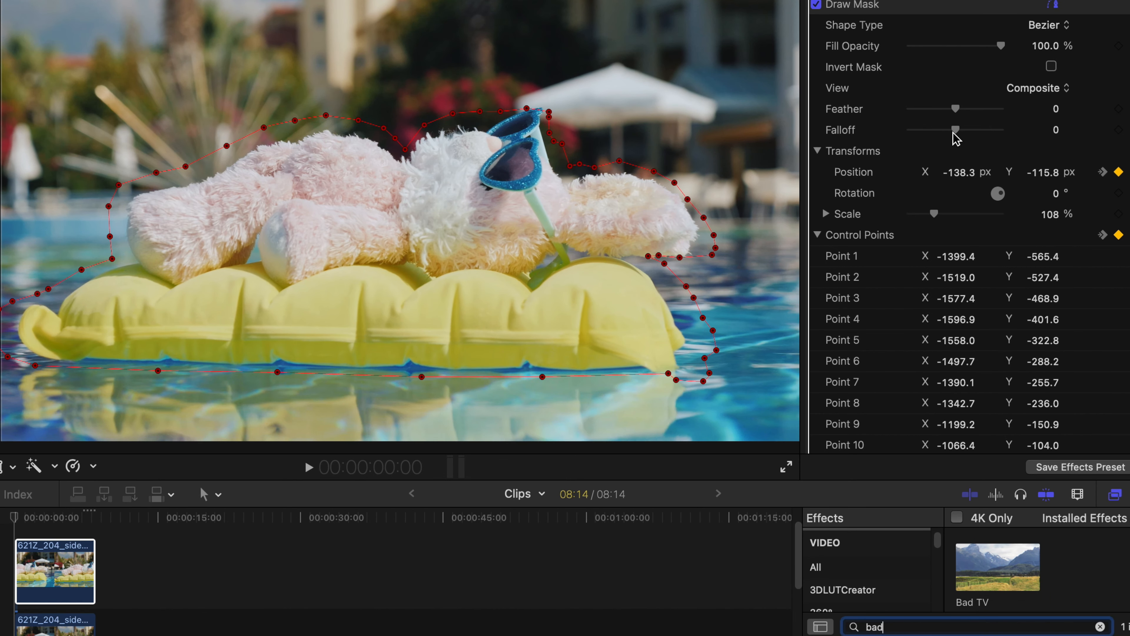
drag(989, 579, 80, 568)
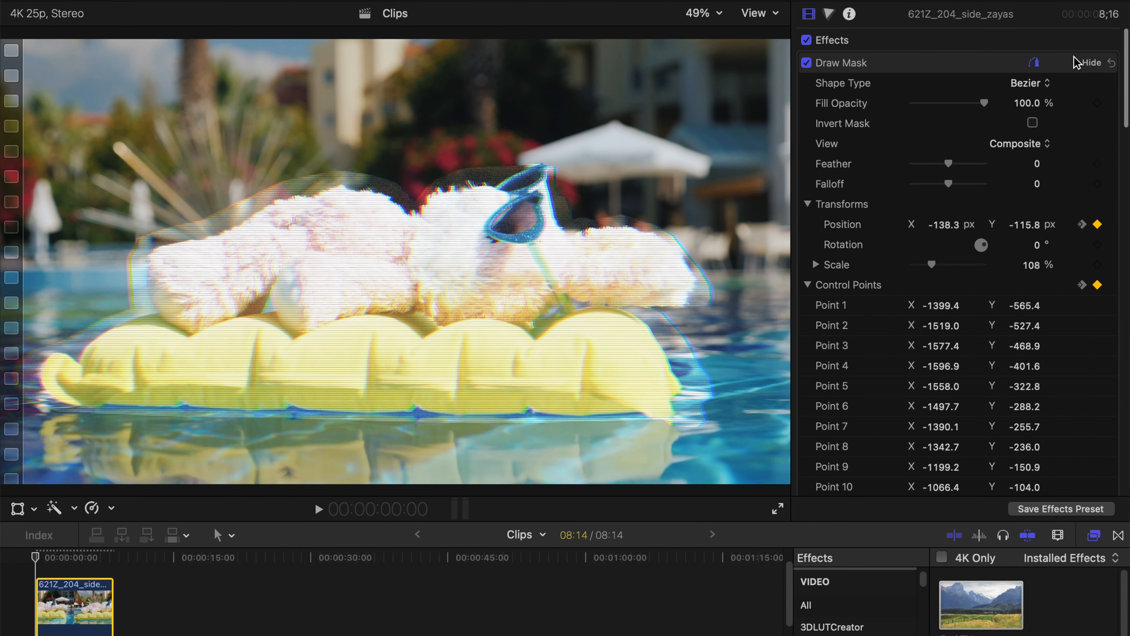
click(1092, 63)
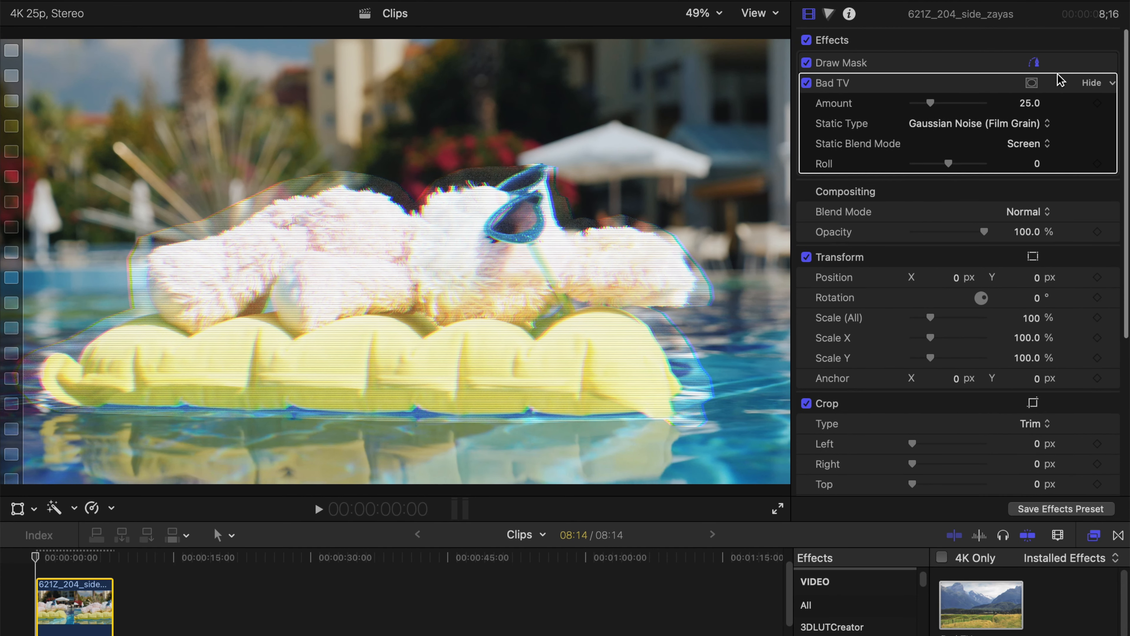
Add a color mask to the Bad TV effect, sampling the toy's fur as the masked color.
click(1031, 84)
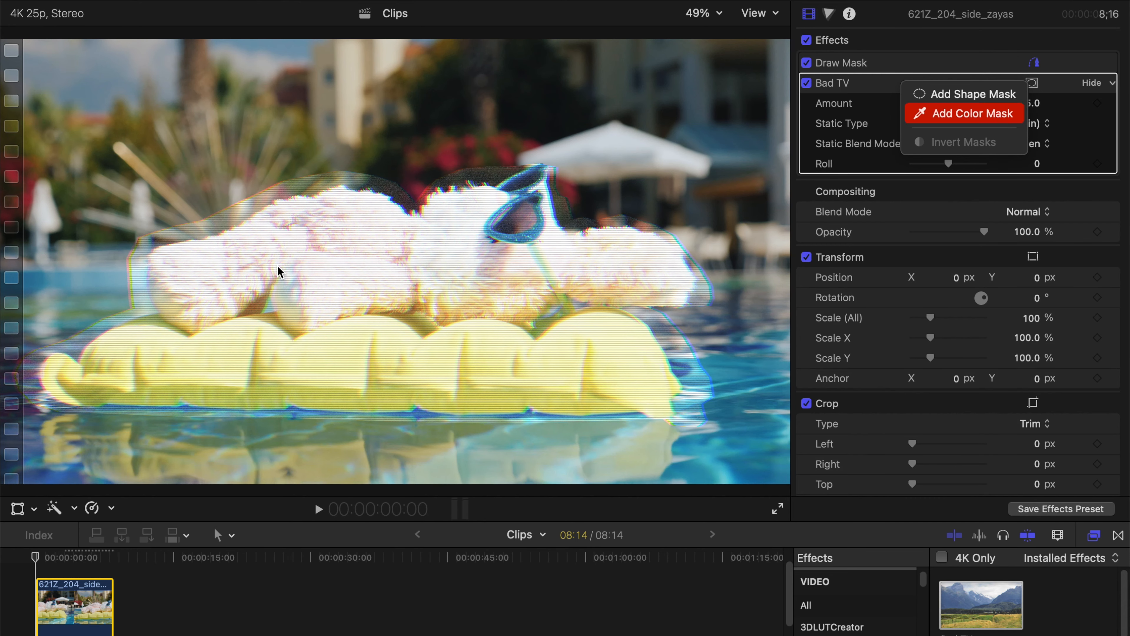
click(207, 295)
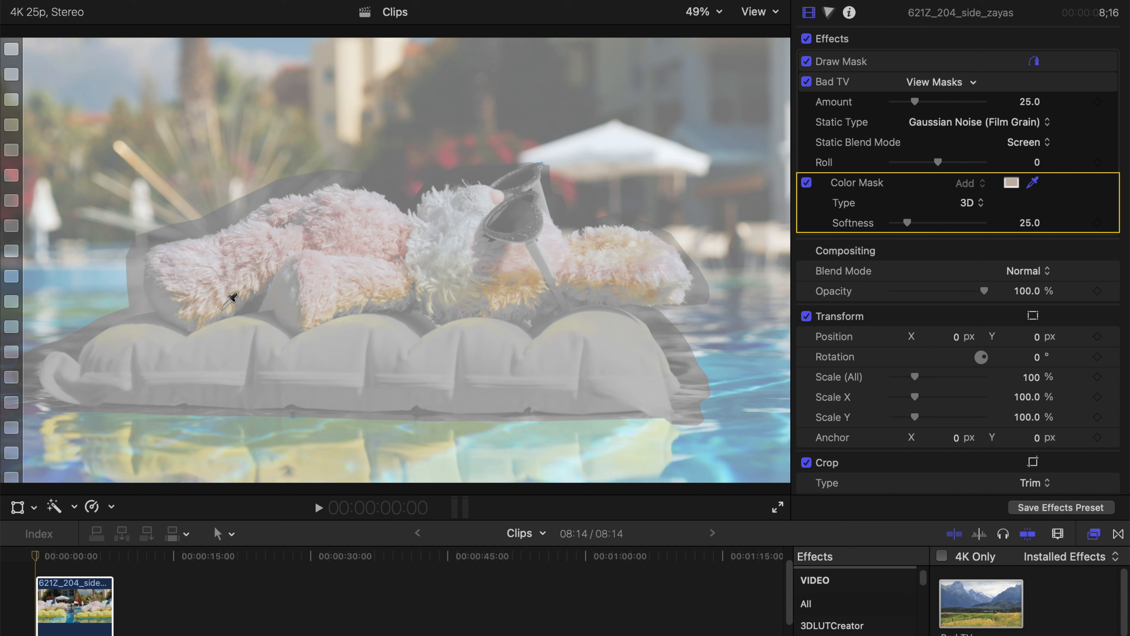
mouse_move(223, 310)
mouse_down()
mouse_move(243, 264)
mouse_move(267, 251)
mouse_move(221, 273)
mouse_move(249, 258)
mouse_move(224, 259)
mouse_move(222, 274)
mouse_up()
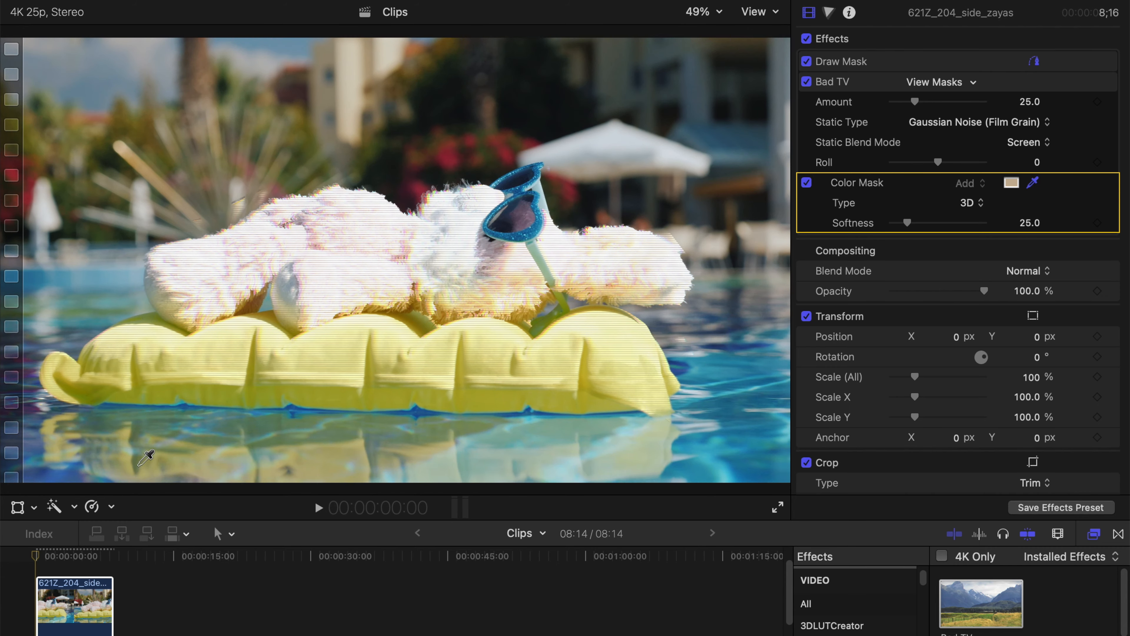
Play the clip to 1:16 and pull the Draw Mask points in around the toy's sunglasses, far end and back.
key(space)
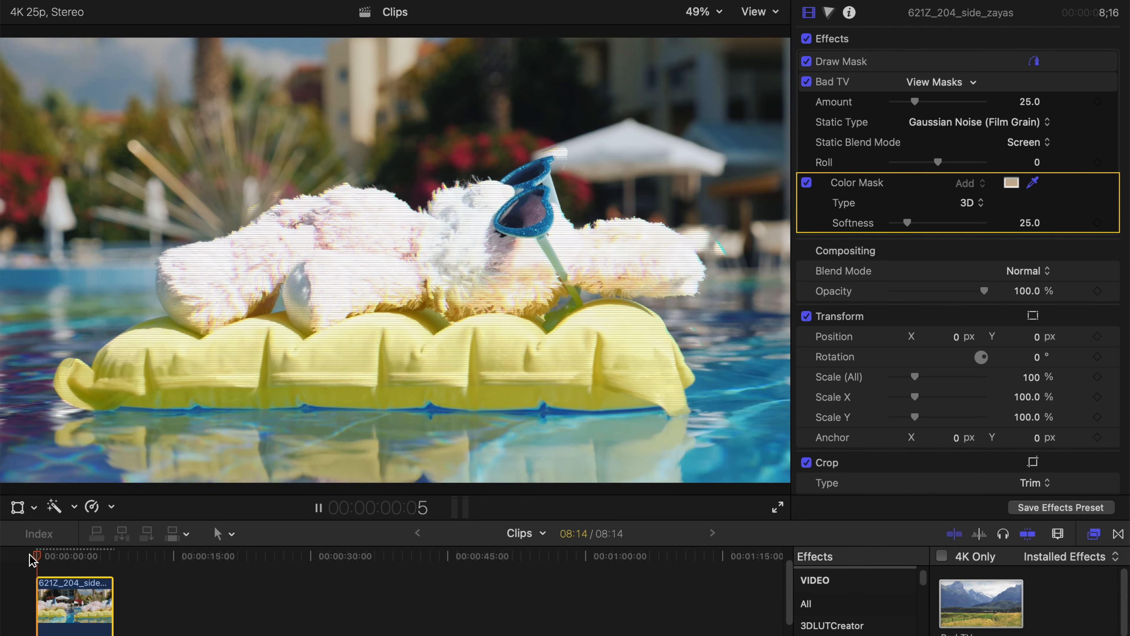
key(space)
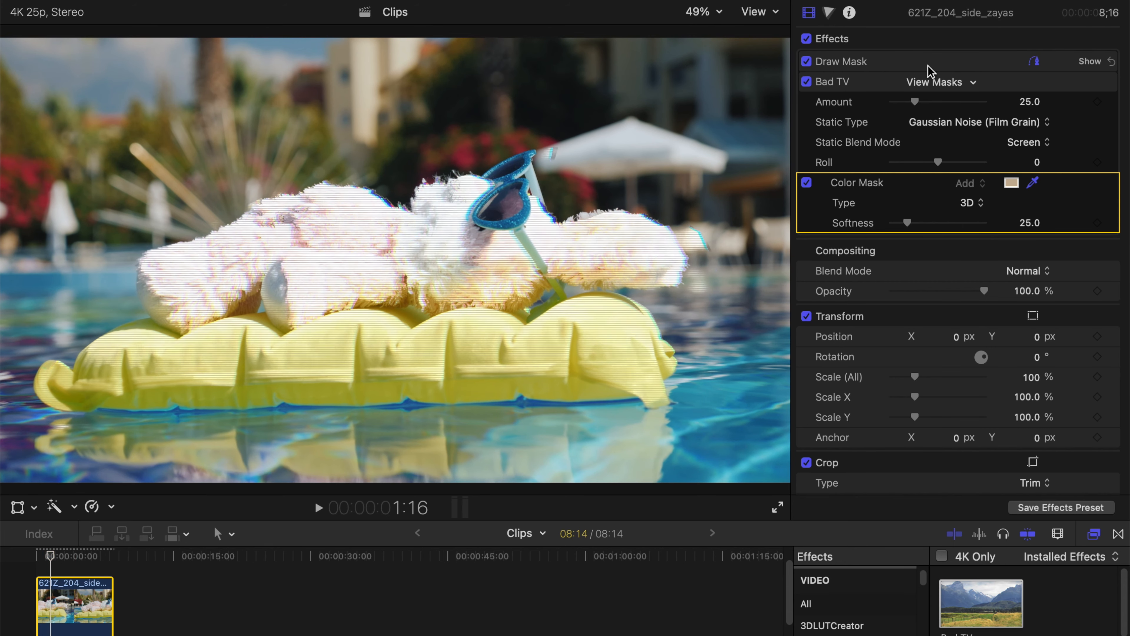
click(928, 66)
drag(558, 148, 546, 168)
drag(703, 233, 670, 227)
drag(717, 263, 683, 271)
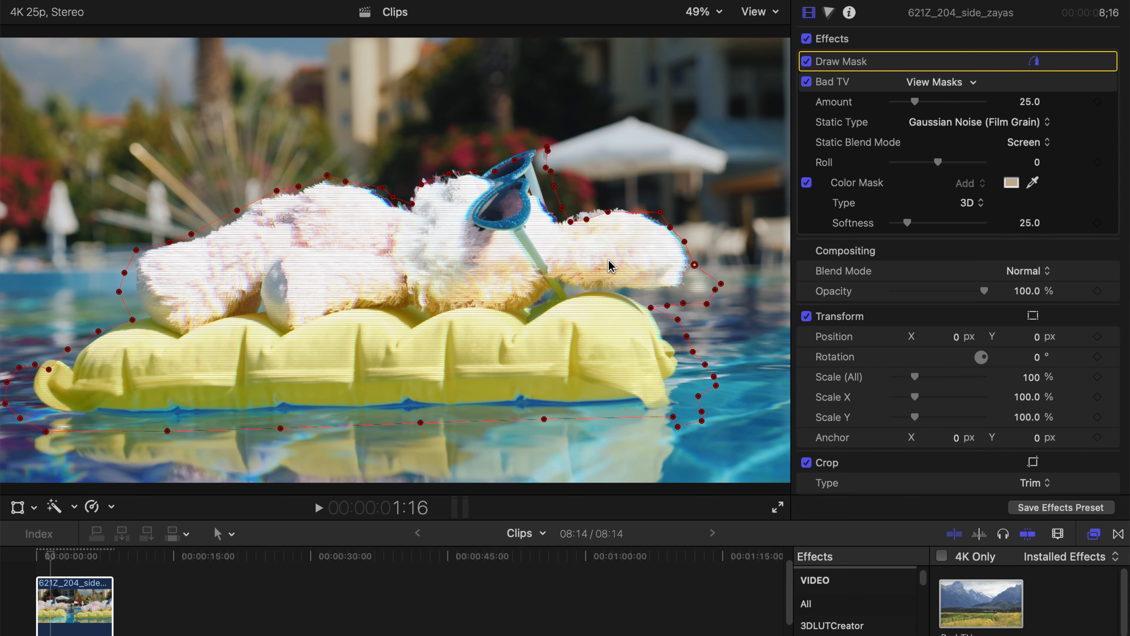
drag(237, 211, 233, 219)
Adjust the mask points along the toy's back at two frames further on, the second at 5:24.
drag(51, 557, 84, 563)
drag(209, 221, 205, 239)
drag(85, 562, 90, 562)
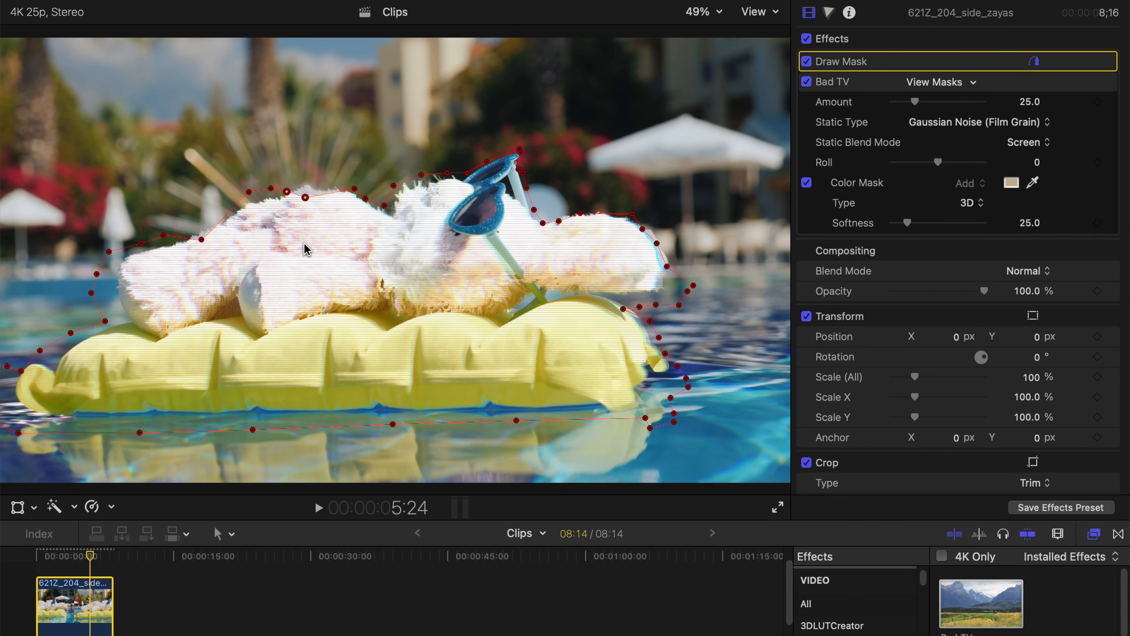
mouse_move(312, 181)
mouse_down()
mouse_move(277, 191)
mouse_move(296, 184)
mouse_up()
Reposition the mask over the toy at 6:15 and at two frames closer to the clip's end.
click(89, 561)
drag(88, 562, 97, 560)
drag(267, 393, 263, 393)
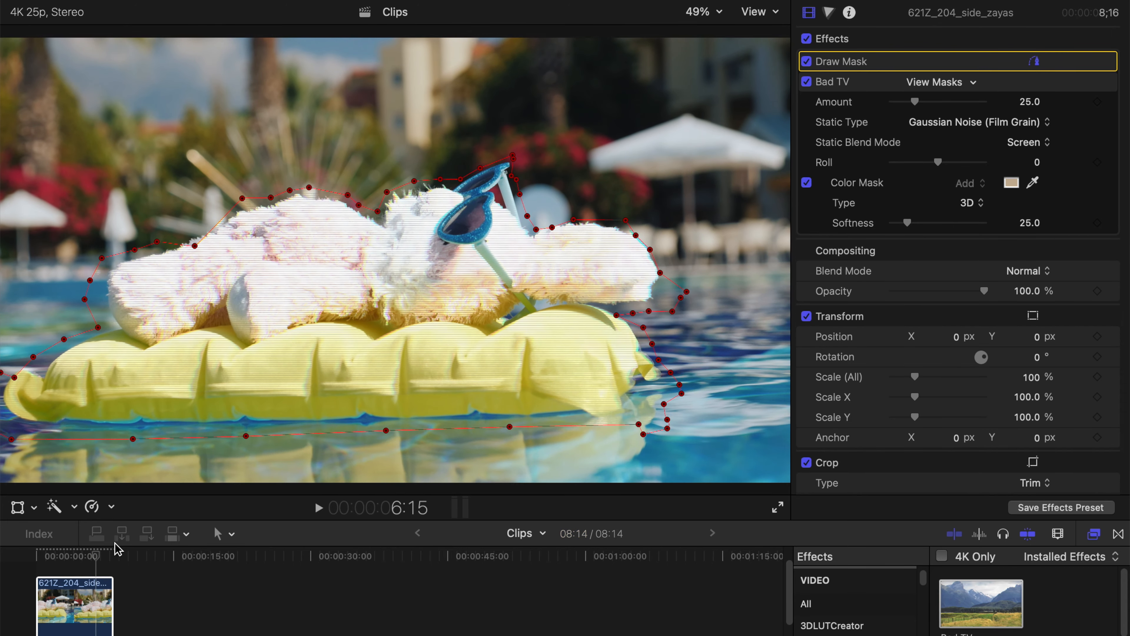
drag(97, 560, 99, 560)
drag(293, 355, 260, 350)
drag(99, 557, 103, 559)
drag(630, 261, 627, 257)
Return the playhead to the clip's start with the Draw Mask effect selected.
drag(103, 554, 36, 557)
click(1004, 83)
click(44, 559)
click(865, 68)
click(43, 553)
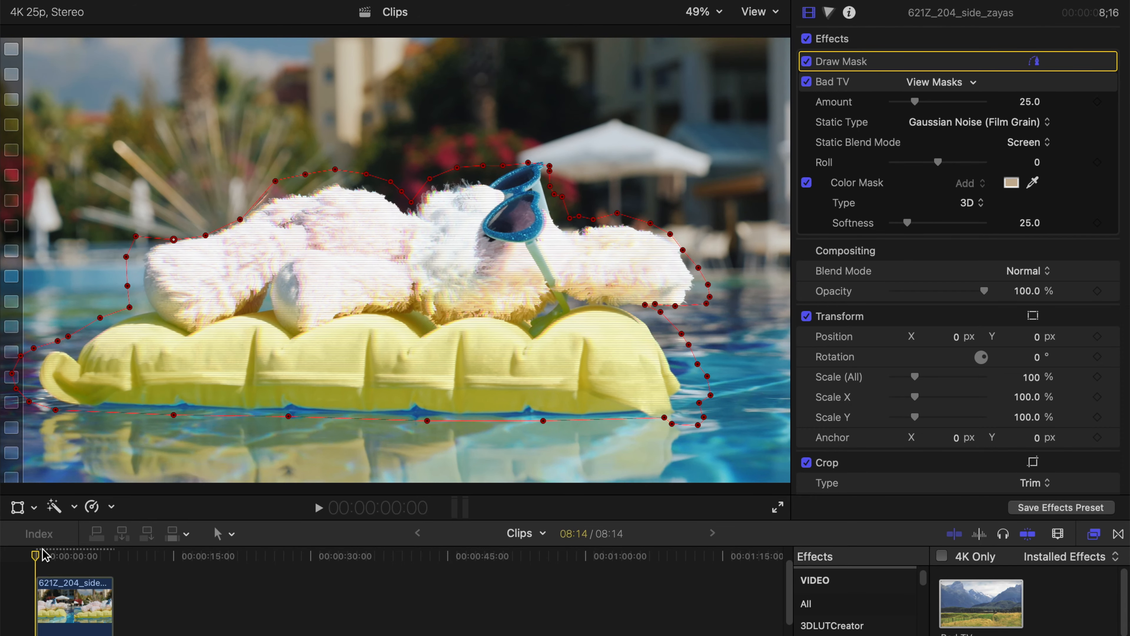
Adjust a Draw Mask point along the toy's back partway through the clip and check the mask up to 6:17.
drag(43, 555, 68, 556)
mouse_move(279, 192)
mouse_down()
mouse_move(288, 207)
mouse_move(298, 197)
mouse_up()
click(81, 556)
click(72, 556)
click(81, 556)
click(96, 556)
Set Bad TV's static type to TV static and its amount to 52.01.
click(997, 122)
click(997, 104)
click(997, 122)
click(991, 110)
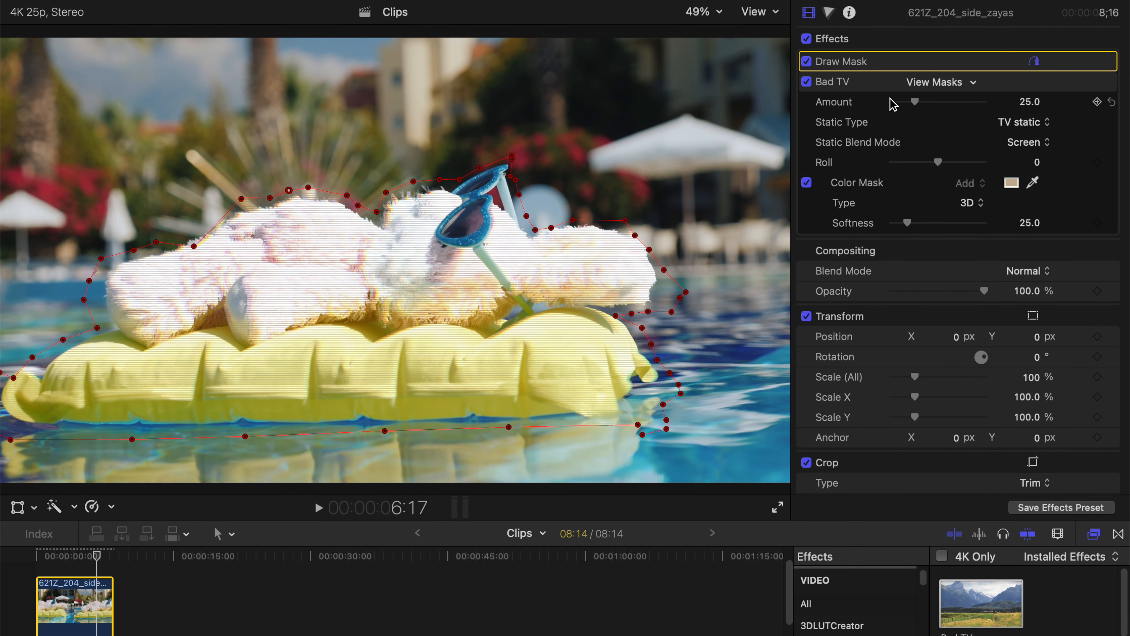
drag(911, 104, 939, 106)
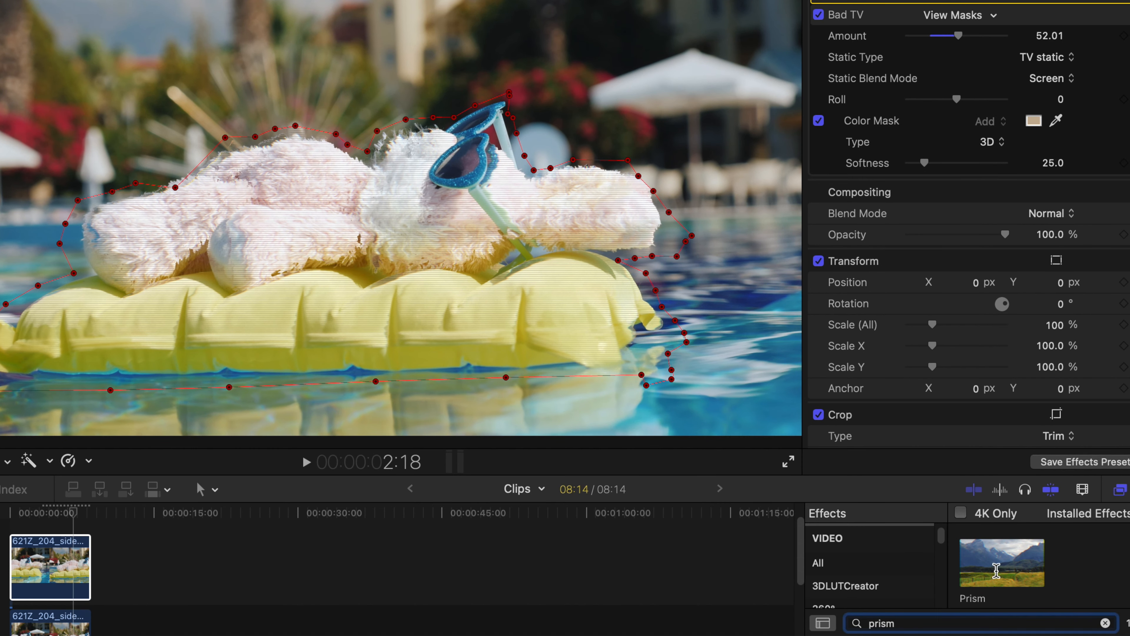
Apply the Prism effect to the upper clip and limit it with a color mask sampled from the toy's fur.
drag(994, 564, 57, 564)
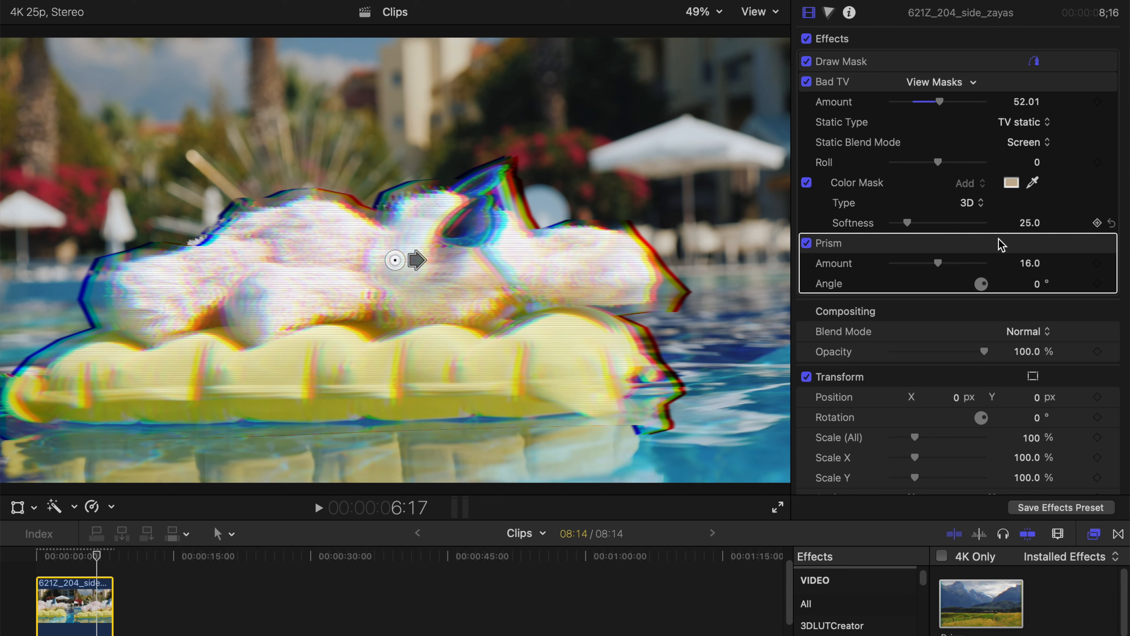
click(1031, 242)
click(1014, 270)
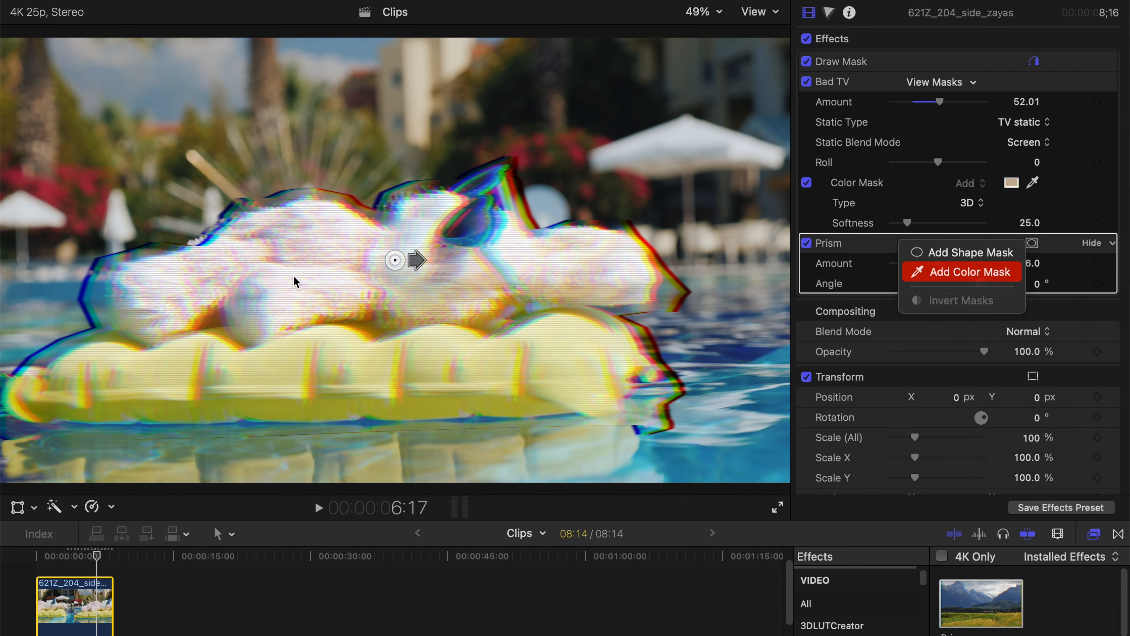
click(181, 281)
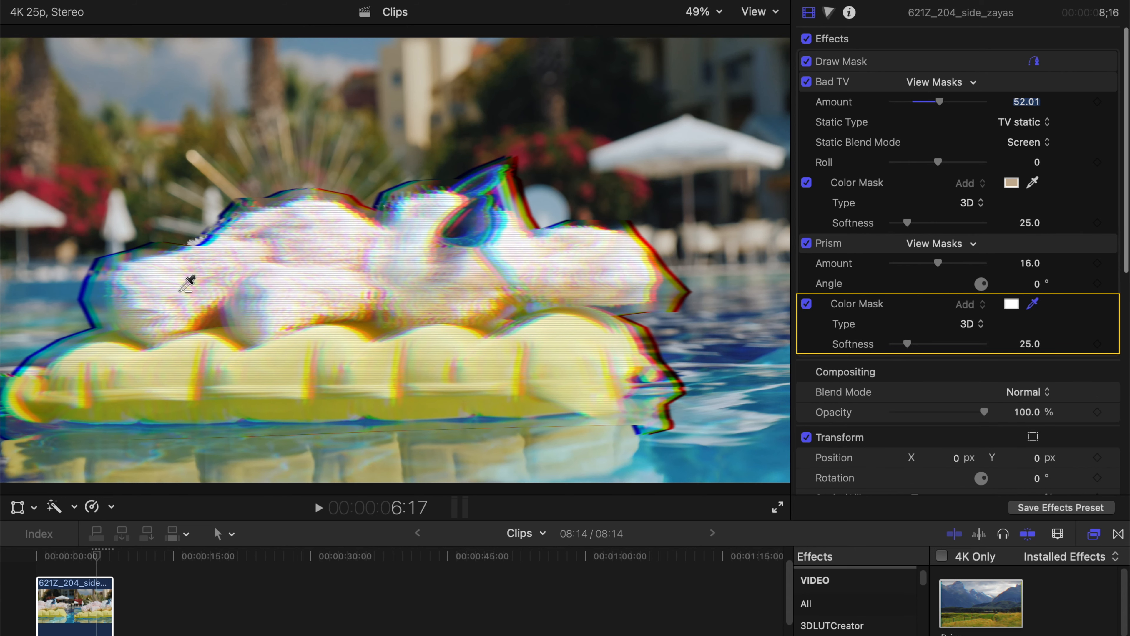
click(195, 296)
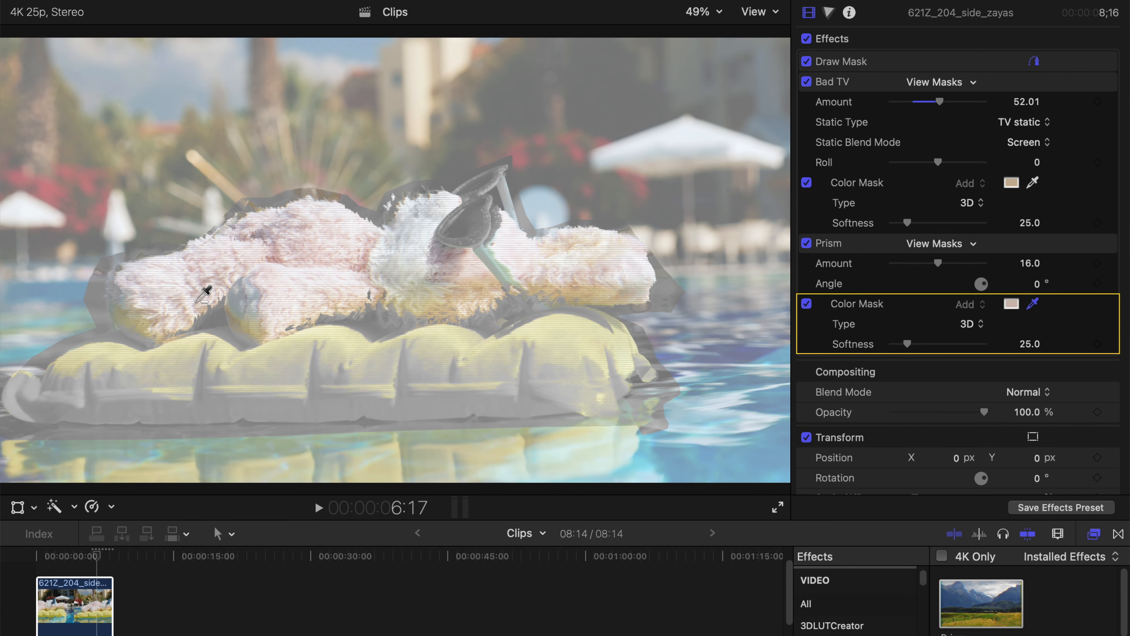
alt+click(195, 303)
drag(190, 308, 201, 303)
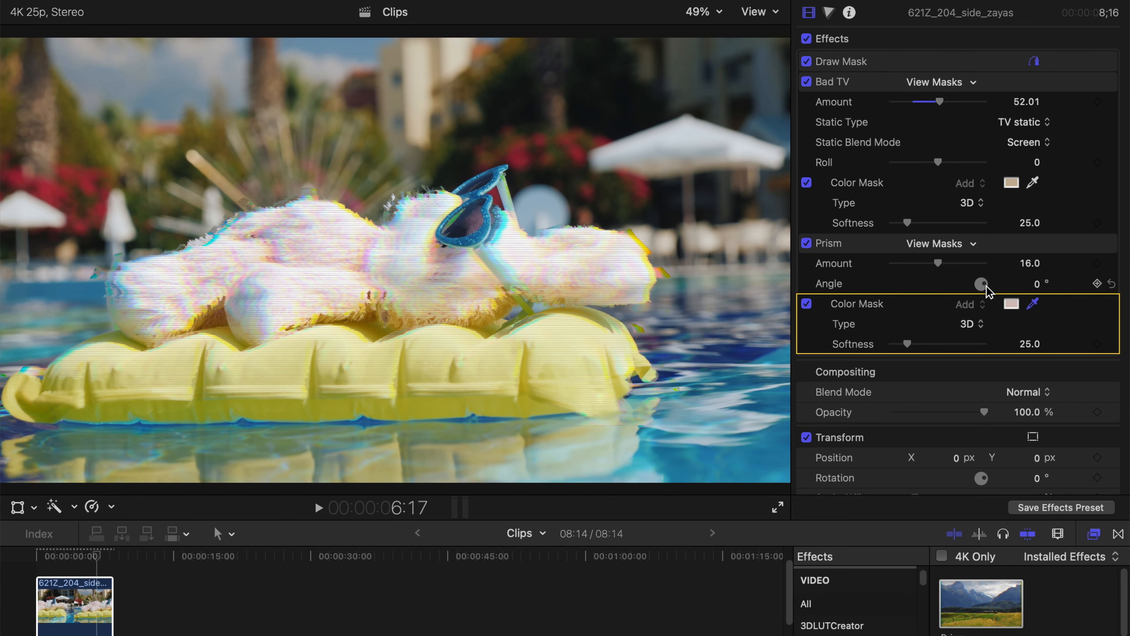
Set Prism's angle to 252.5° and amount to 23.0, and play the clip from the start.
mouse_move(980, 289)
mouse_down()
mouse_move(961, 289)
mouse_move(986, 288)
mouse_move(977, 295)
mouse_up()
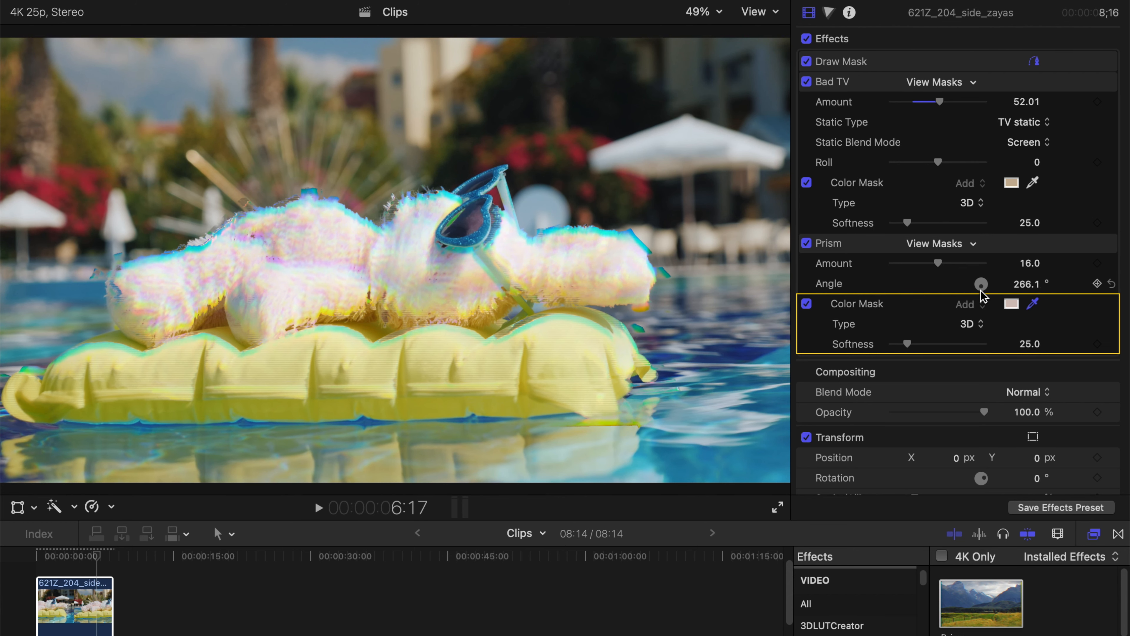
drag(955, 270, 978, 306)
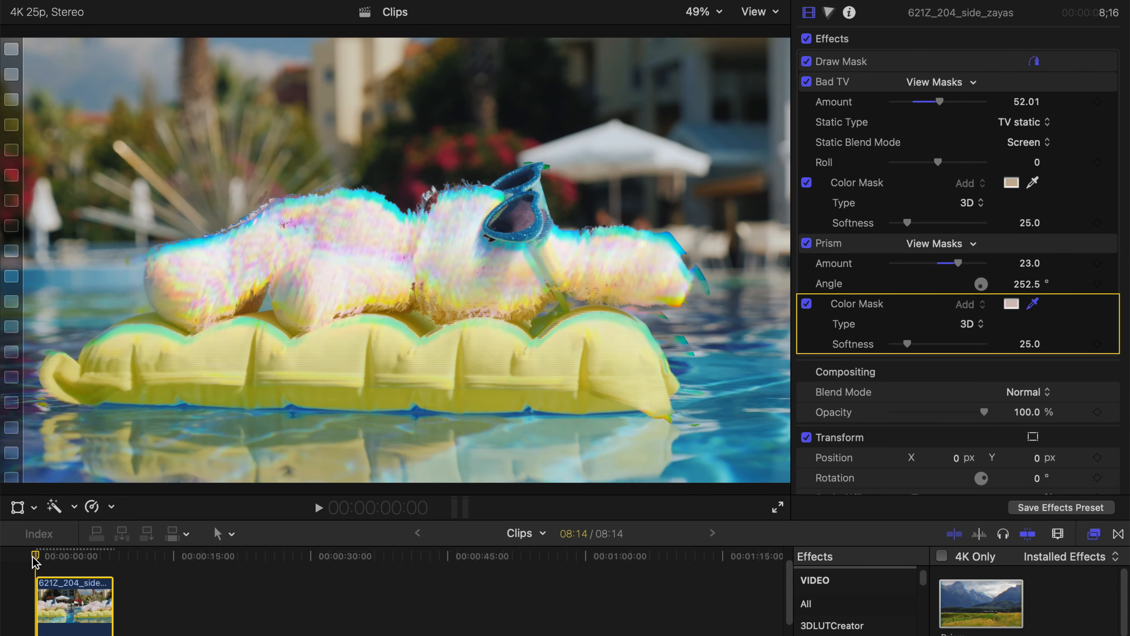
key(space)
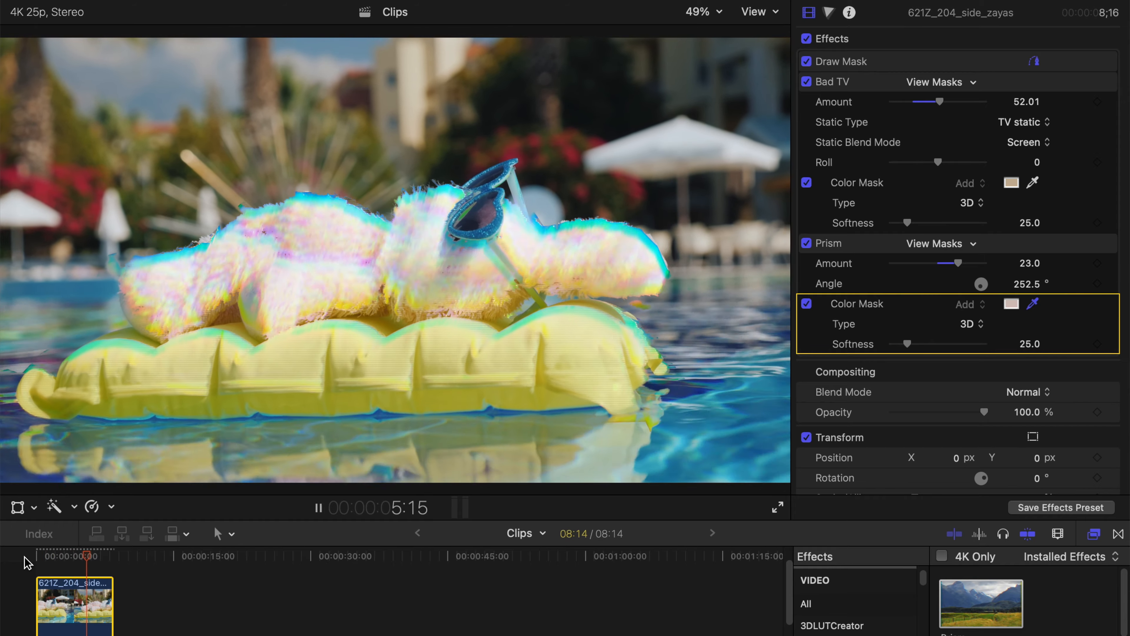
key(space)
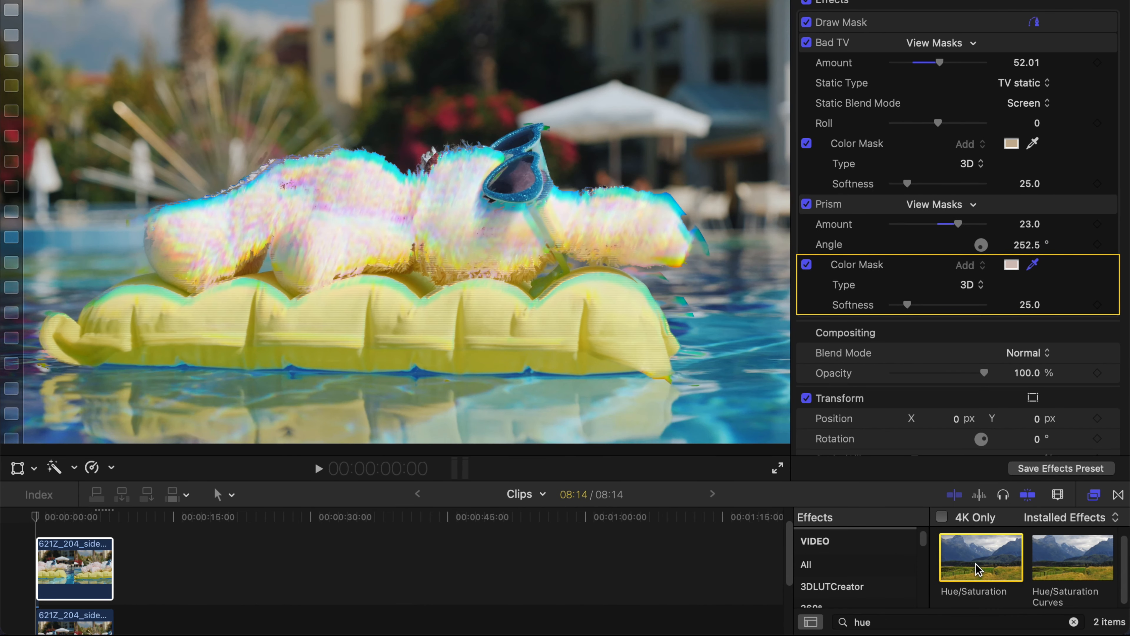
Apply Hue/Saturation to the upper clip and add Hue keyframes at 0° roughly every second from 1:07 to 7:08.
drag(996, 565, 75, 566)
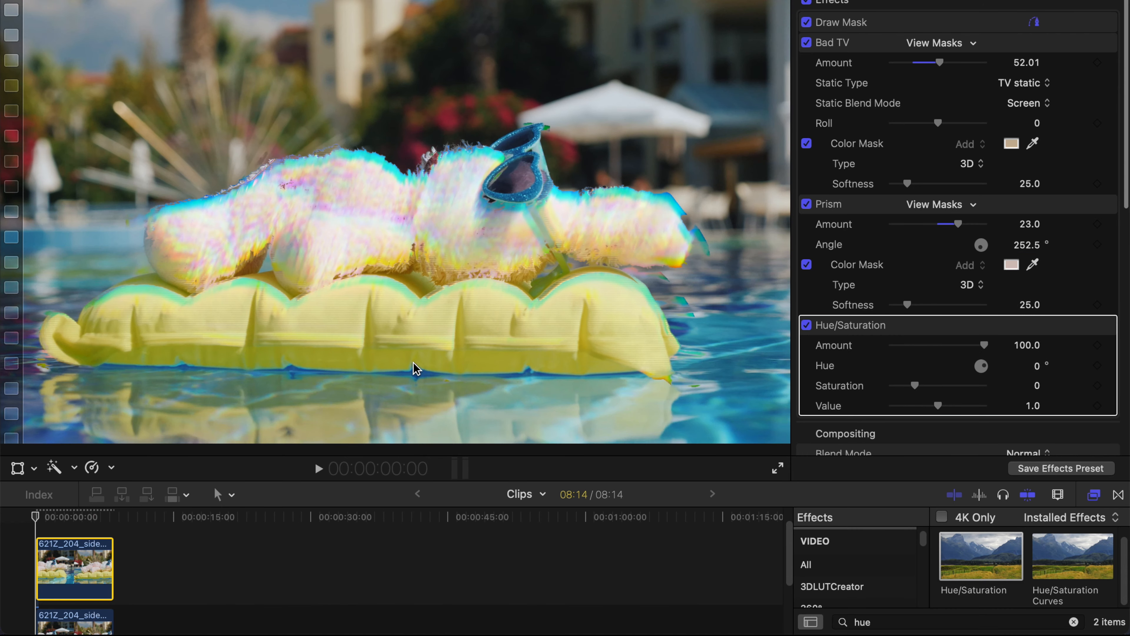
scroll(894, 289, down, 4)
click(47, 516)
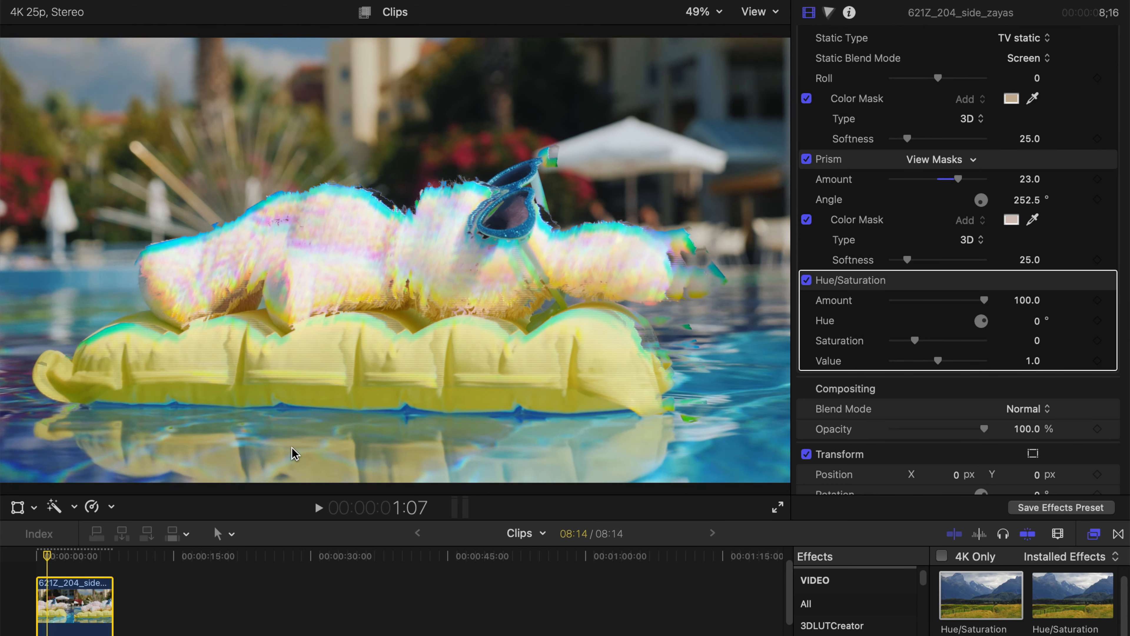
drag(48, 554, 67, 554)
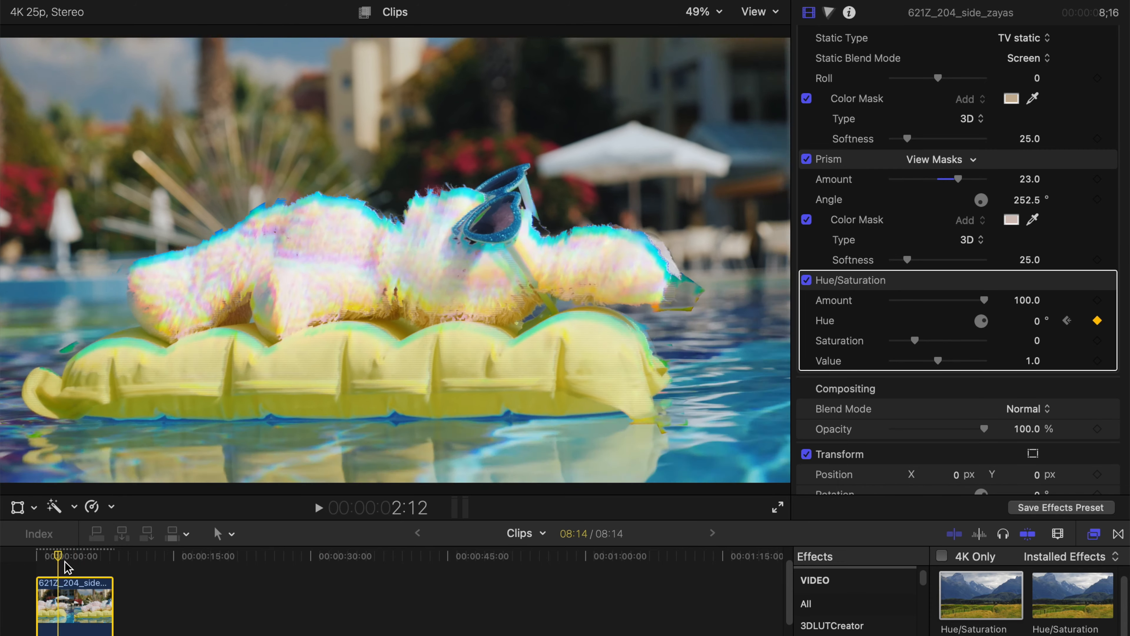
click(68, 560)
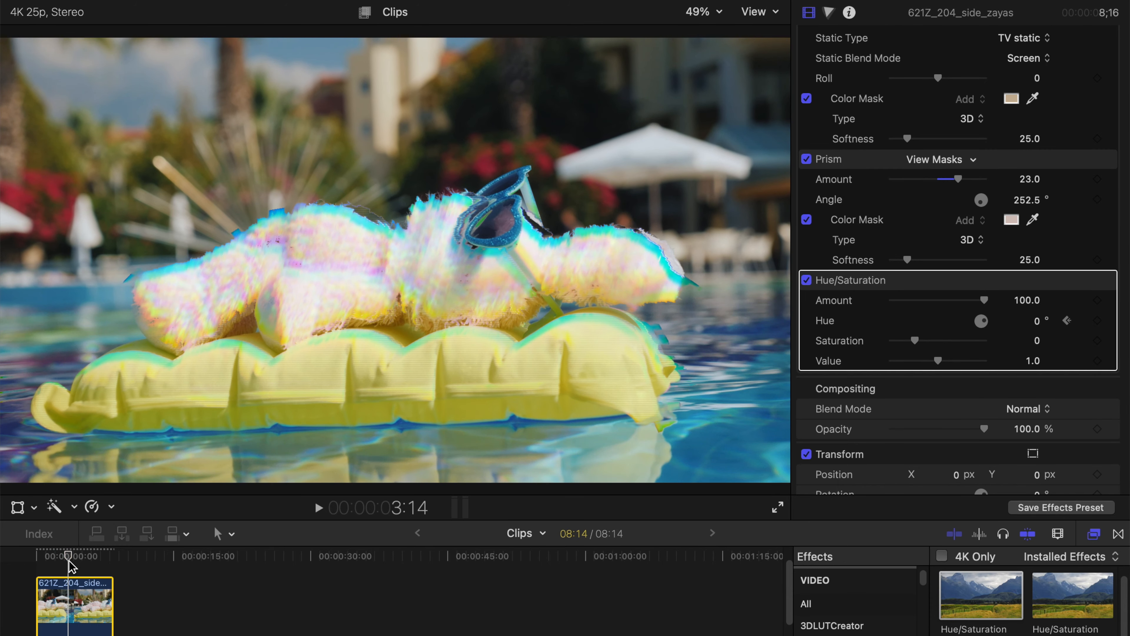
click(1098, 320)
click(77, 557)
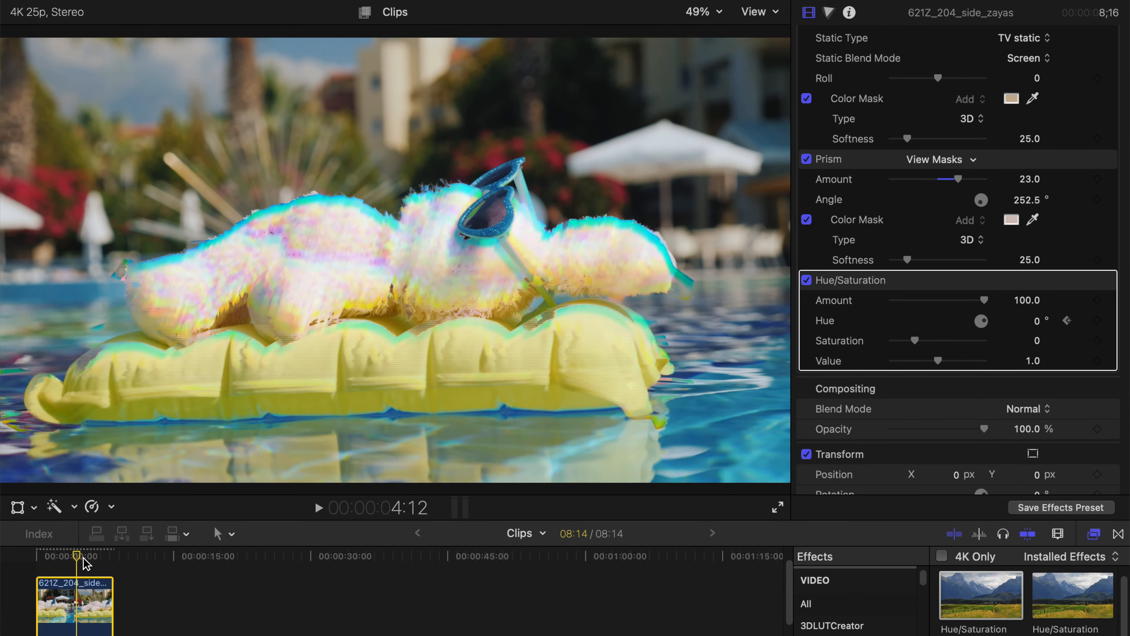
click(85, 559)
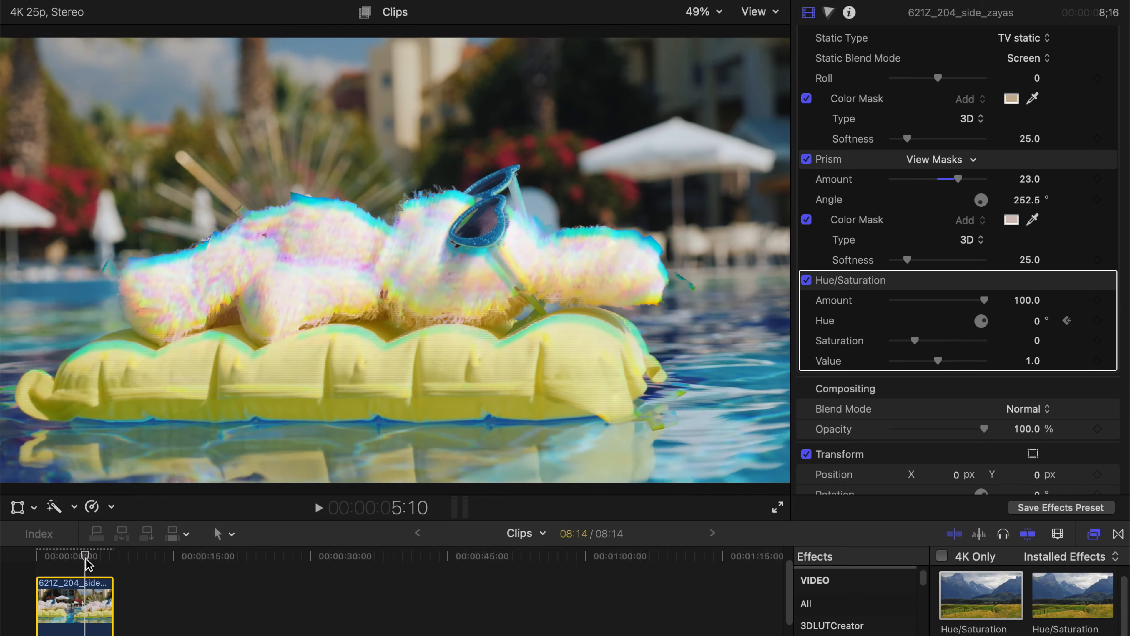
drag(83, 557, 102, 557)
Show the upper clip's video animation to expose its Hue/Saturation keyframes.
drag(413, 520, 425, 481)
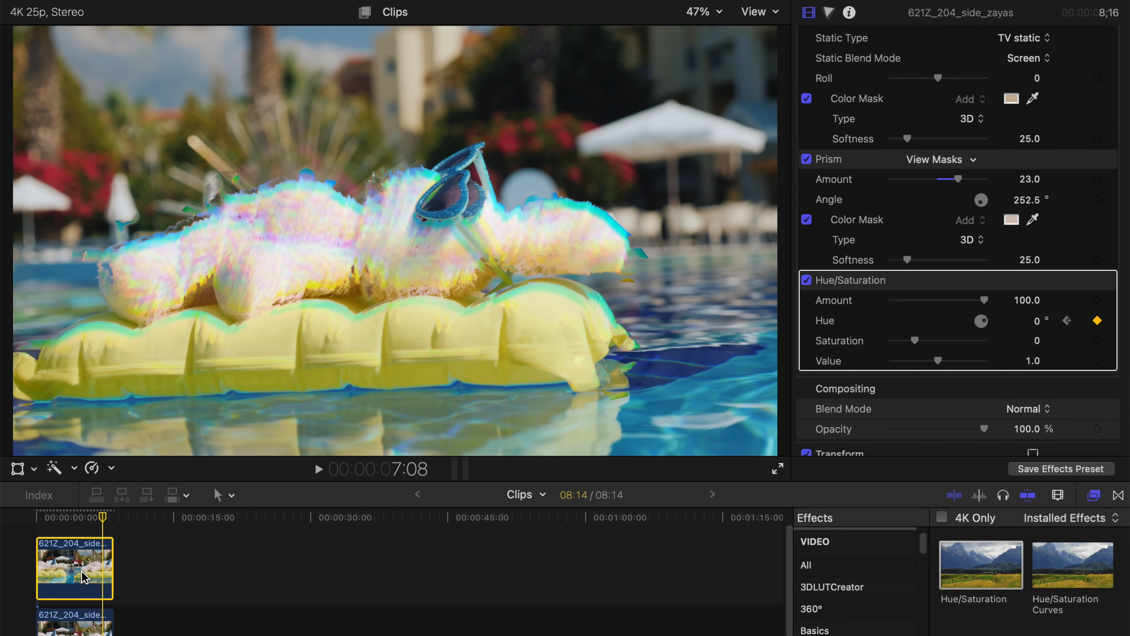
right_click(84, 578)
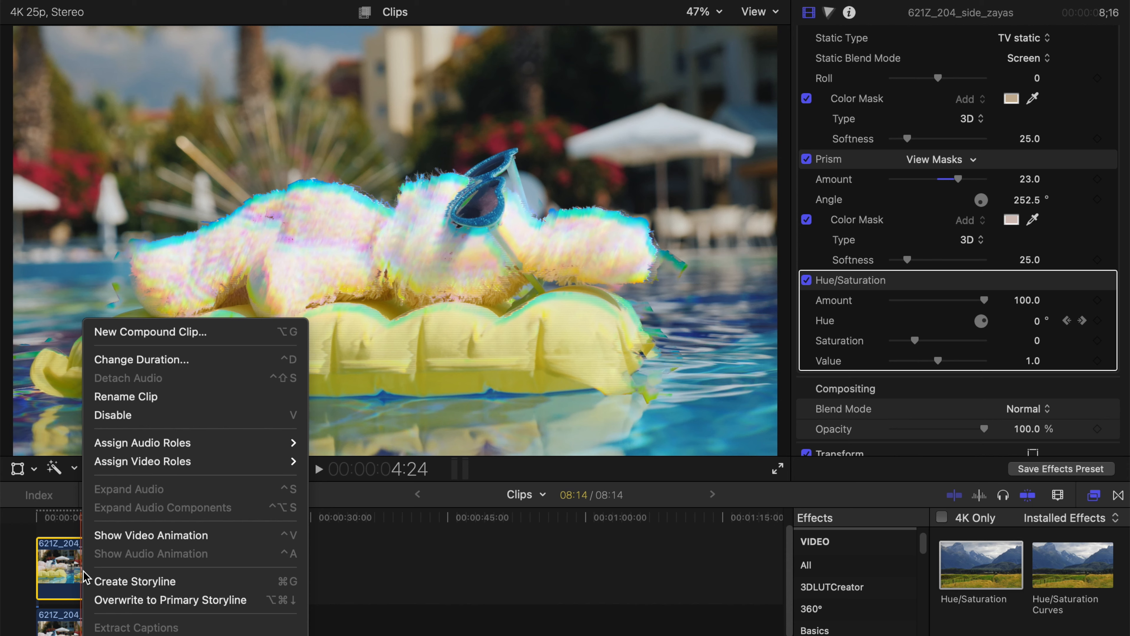
click(123, 540)
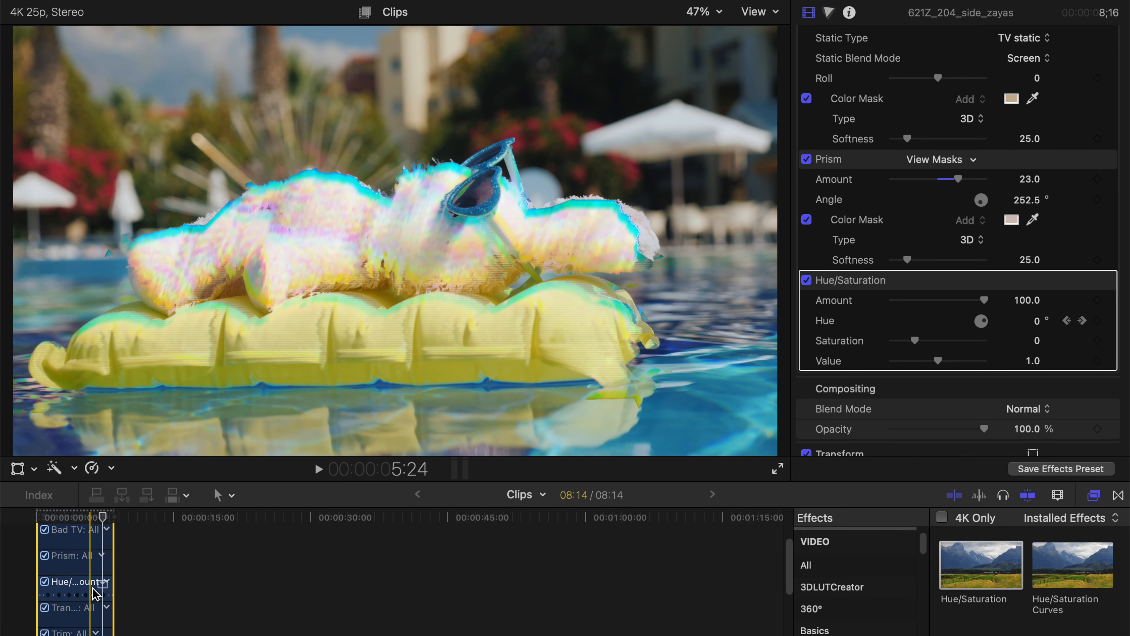
scroll(92, 587, up, 8)
scroll(93, 591, down, 4)
scroll(95, 591, left, 5)
scroll(102, 588, down, 2)
scroll(105, 592, left, 3)
Keyframe Hue at 208.5° at 0:15, shift it midway between the 1:07 and 2:12 keyframes, and set 328.5° at 2:24.
click(75, 518)
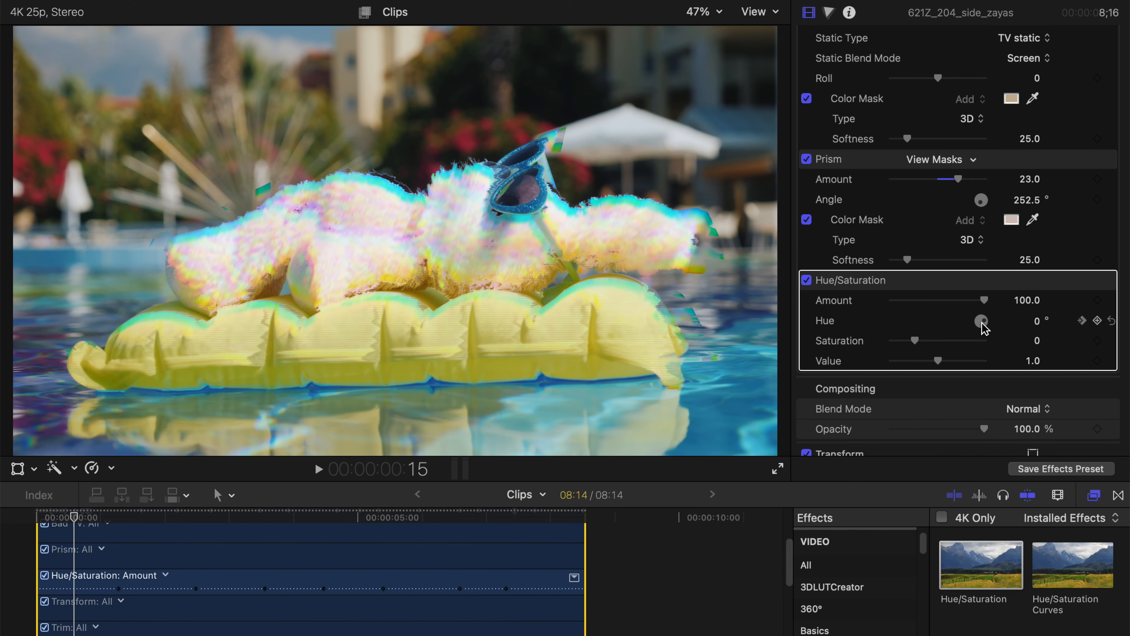
drag(982, 322, 974, 326)
click(117, 517)
drag(118, 519, 119, 519)
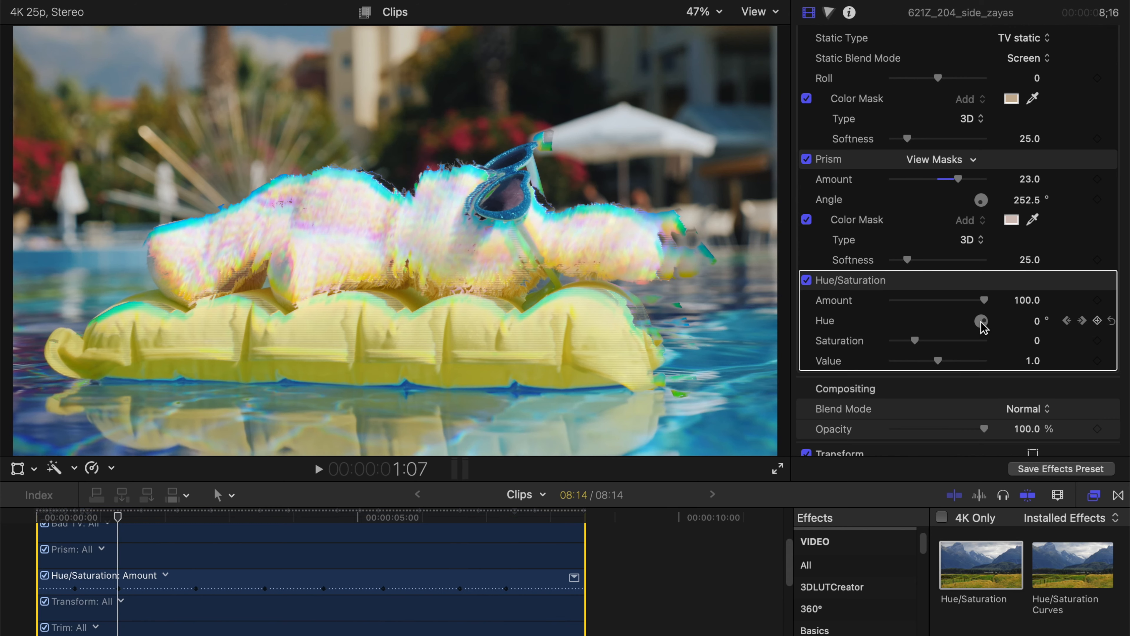
click(154, 520)
drag(987, 324, 987, 317)
drag(162, 513, 228, 518)
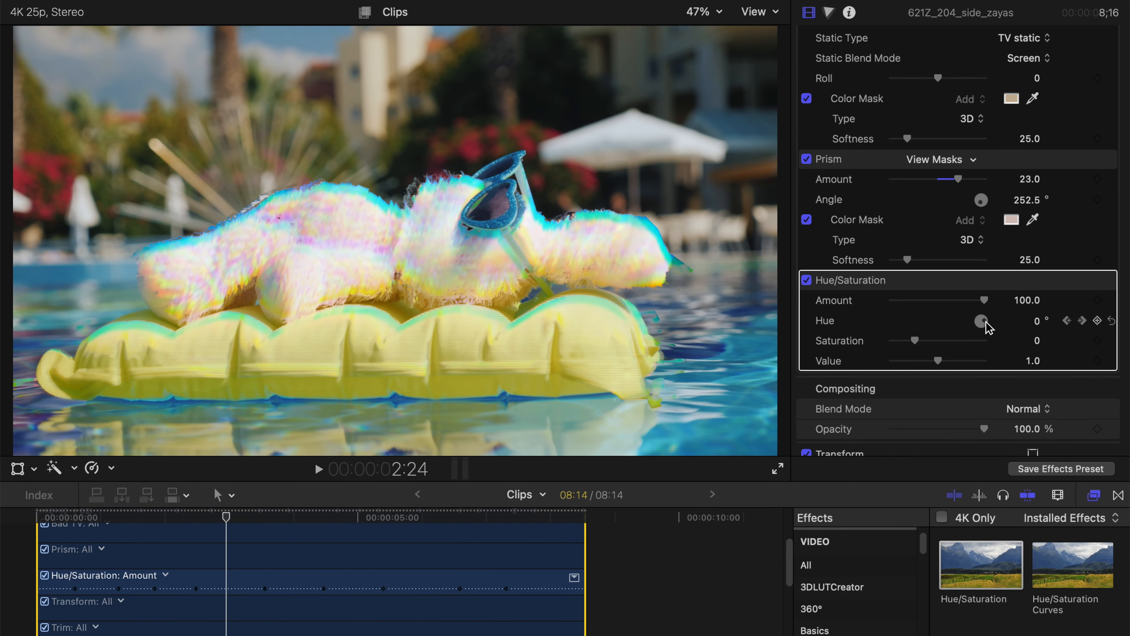
drag(982, 328, 991, 328)
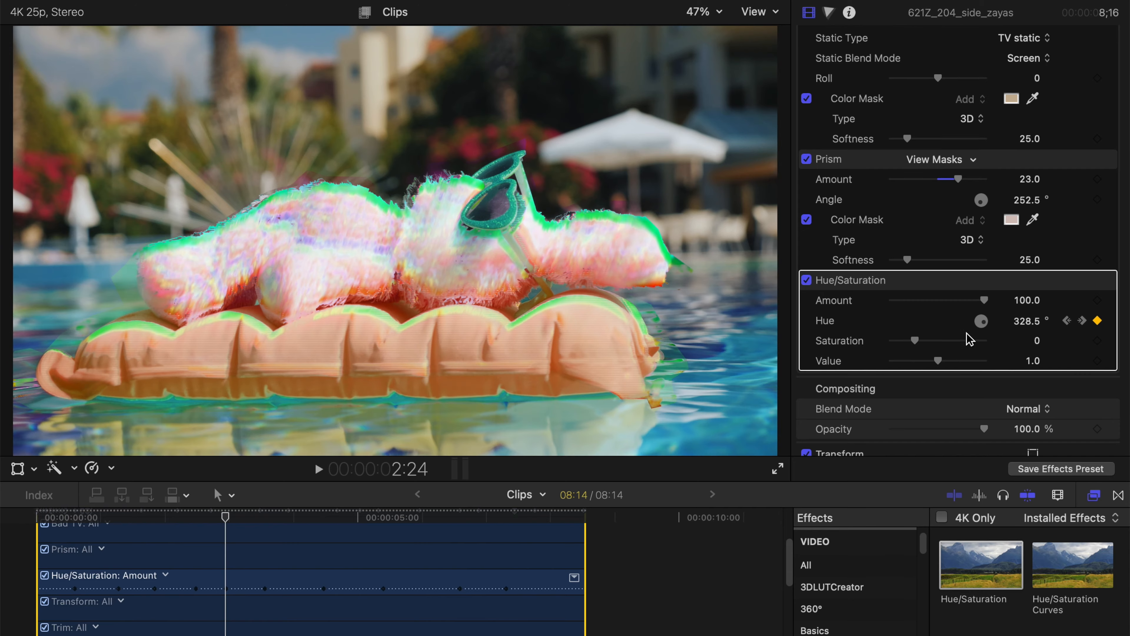
Add shifted Hue keyframes between the 0° ones from 3:23 through to the clip's end.
click(288, 527)
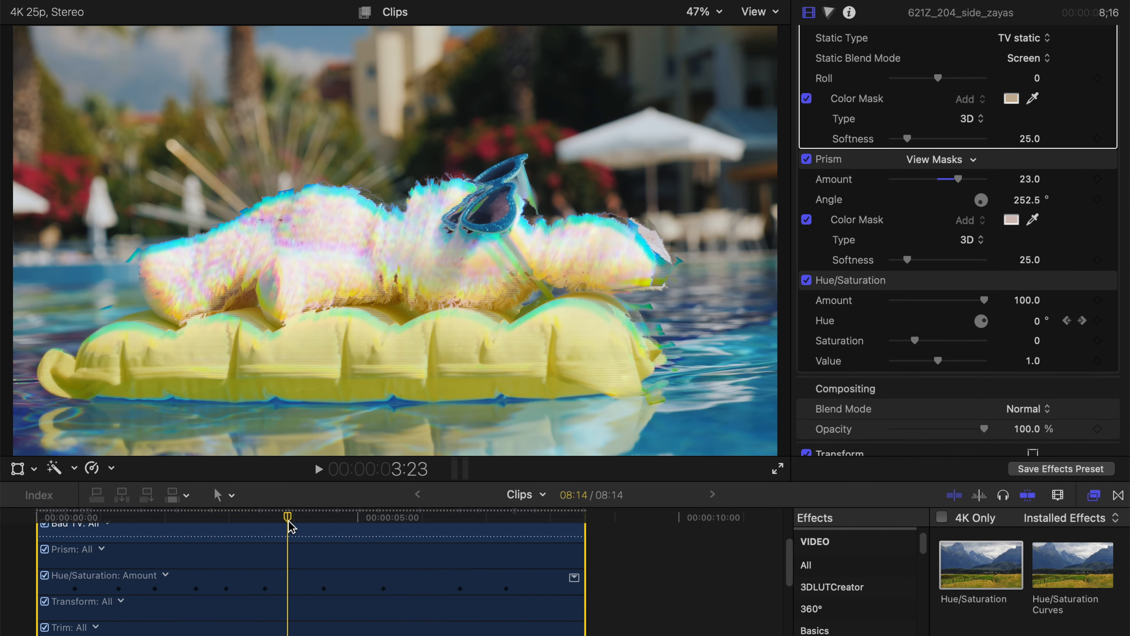
click(296, 577)
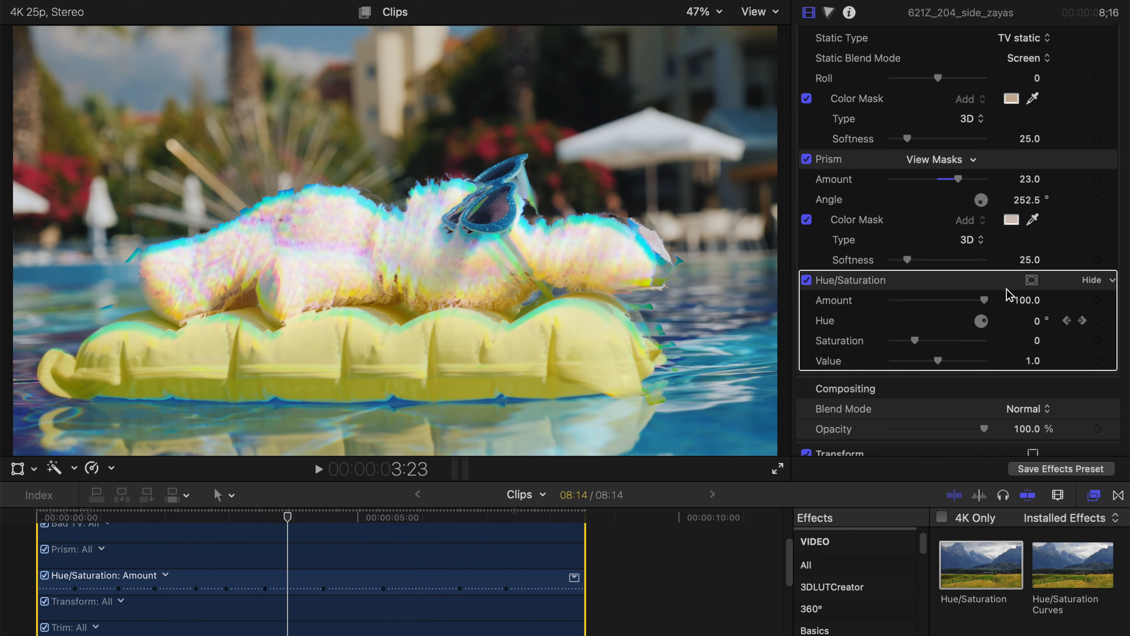
mouse_move(985, 324)
mouse_down()
mouse_move(956, 314)
mouse_move(980, 318)
mouse_move(960, 330)
mouse_move(981, 313)
mouse_move(981, 339)
mouse_up()
click(428, 517)
click(489, 517)
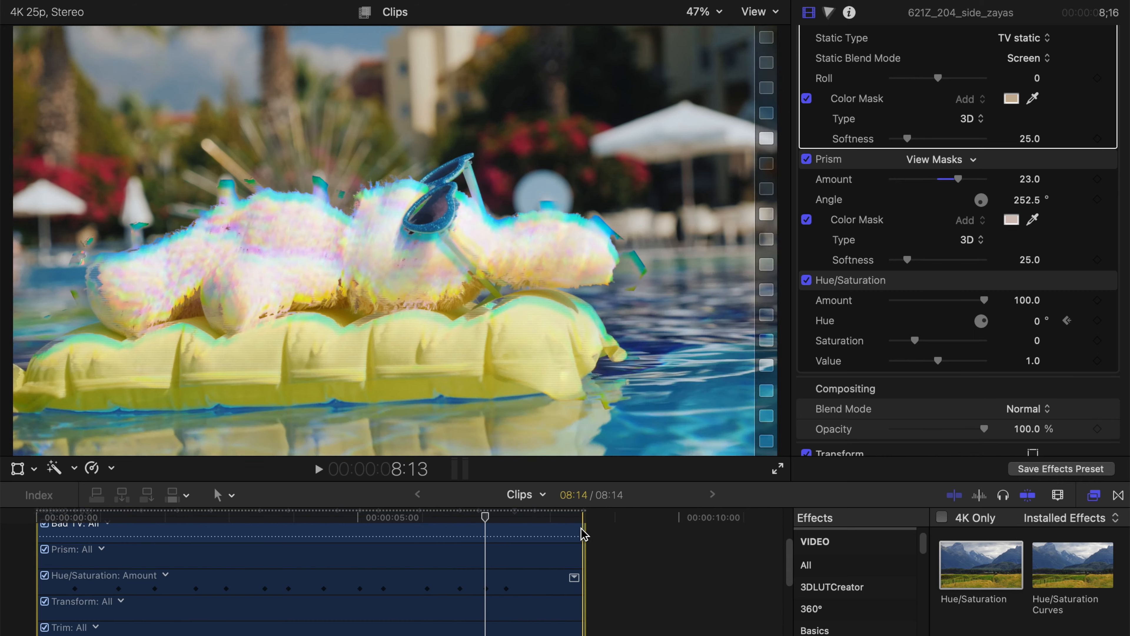
click(534, 517)
drag(997, 317, 985, 314)
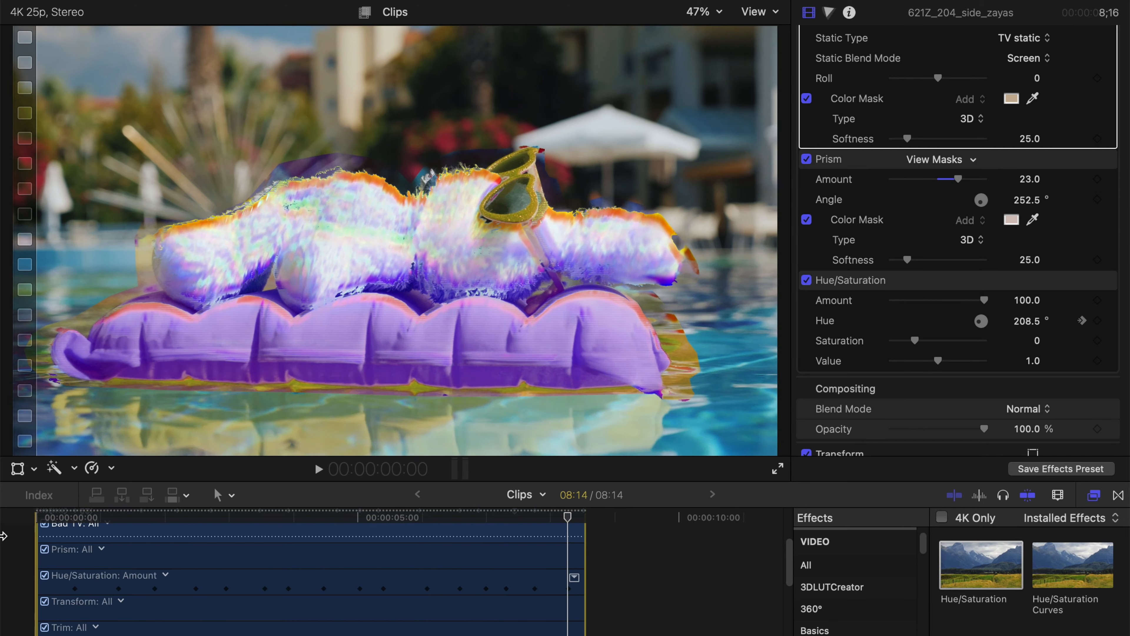
Hide the effects browser and play the clip from the start to review the hue changes.
click(24, 521)
key(super+5)
key(space)
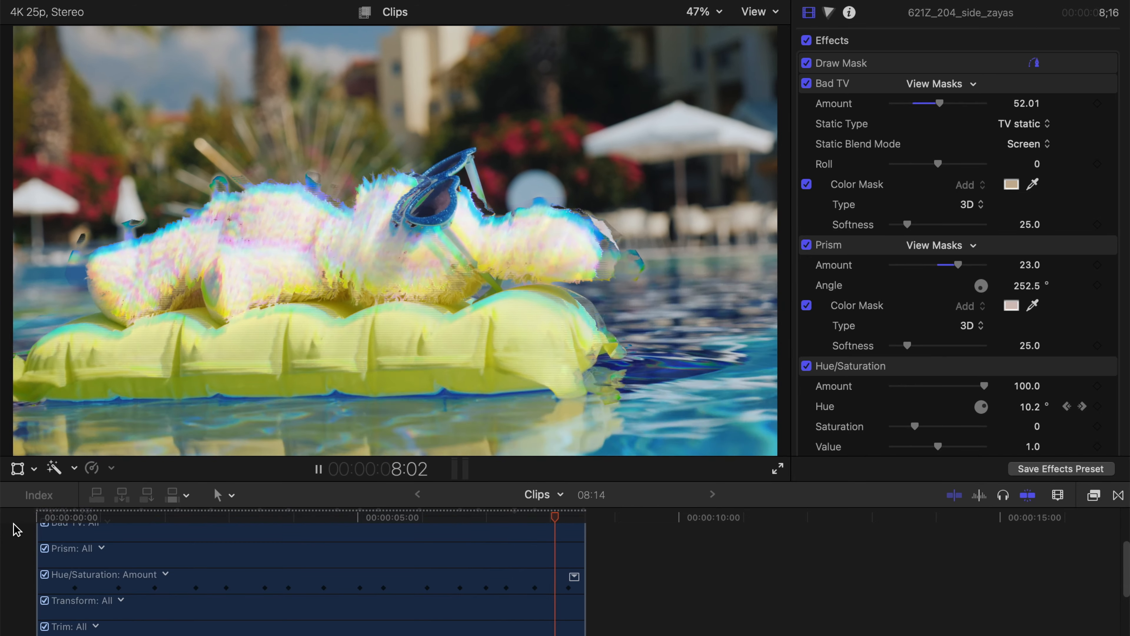
Add a color mask to Hue/Saturation at 1:00, sampled from the toy's fur.
click(1037, 330)
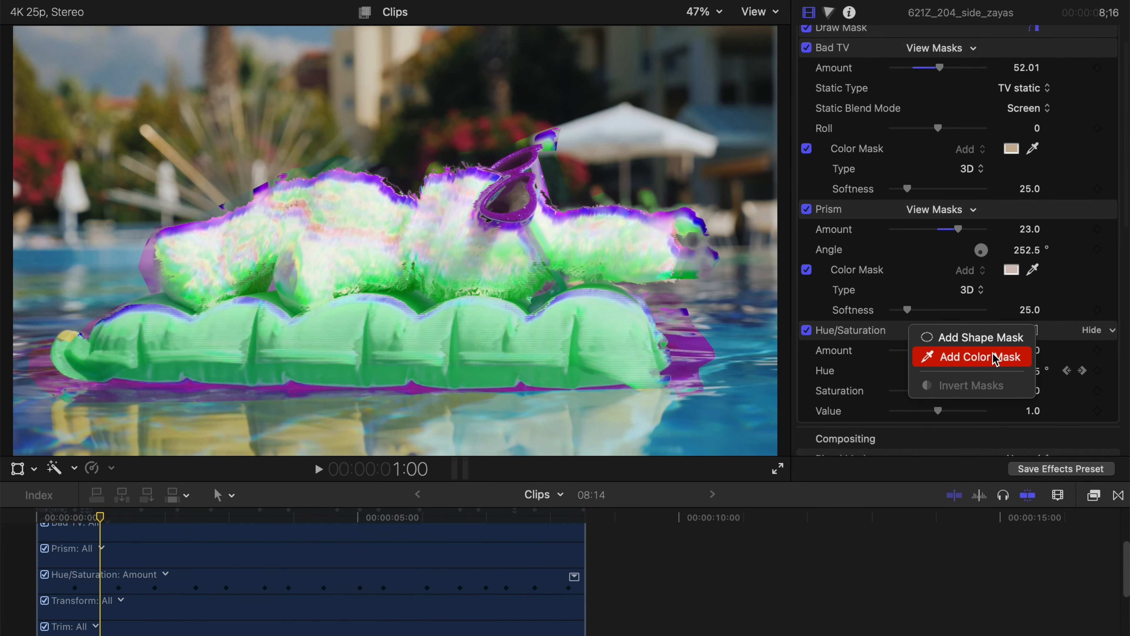
click(993, 358)
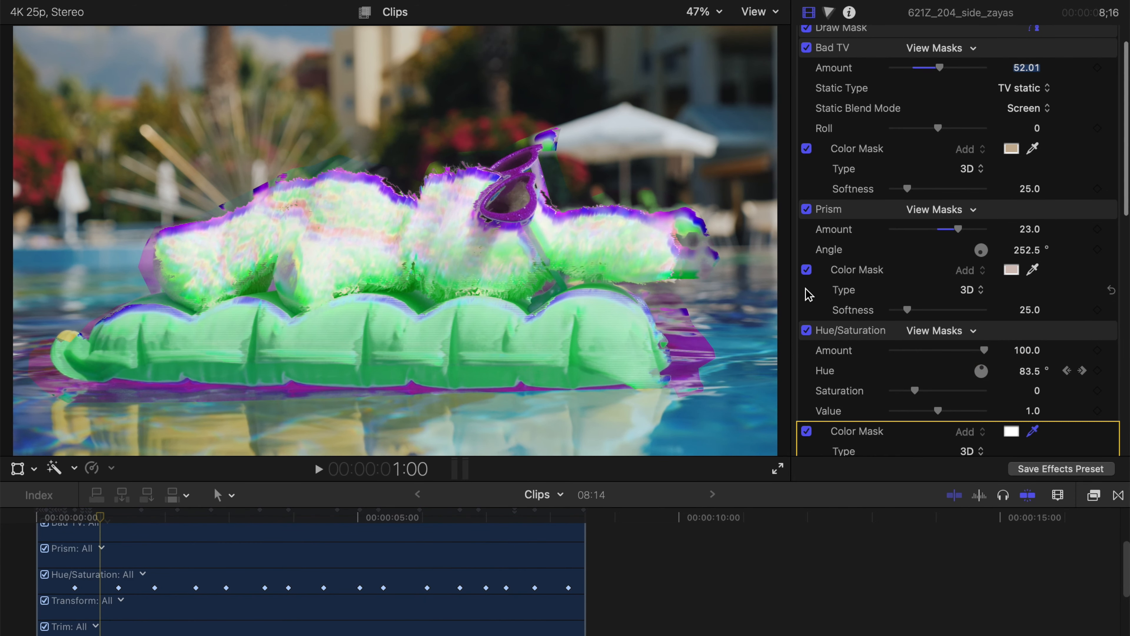
click(205, 259)
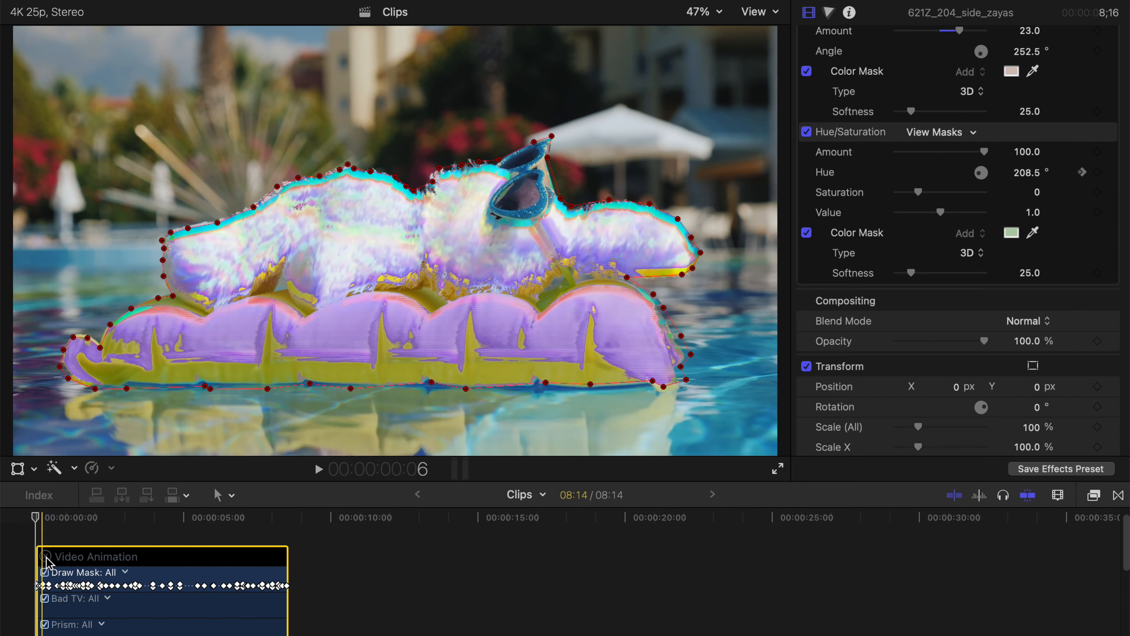
Close the upper clip's video animation display and blade the clip into nine short segments of varying length.
click(46, 557)
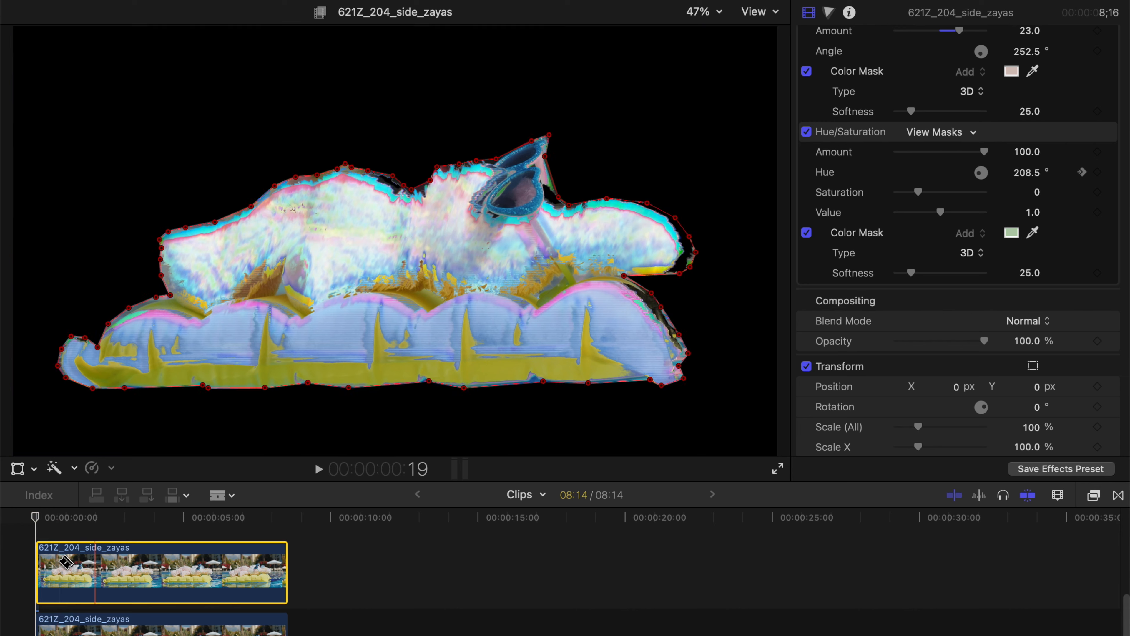
key(b)
click(50, 560)
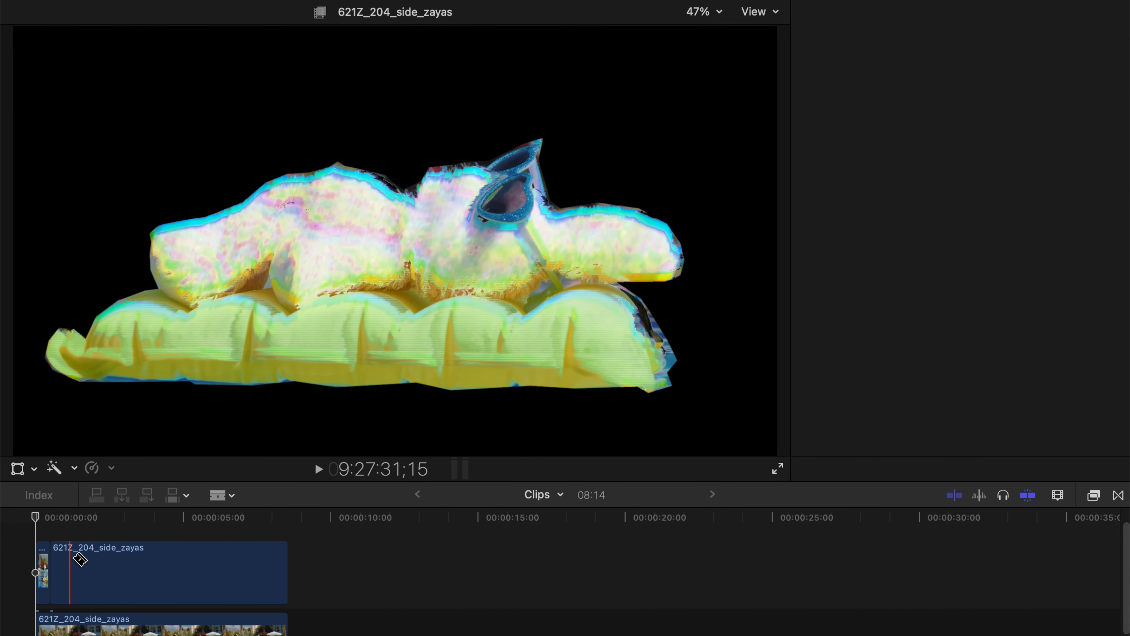
click(80, 562)
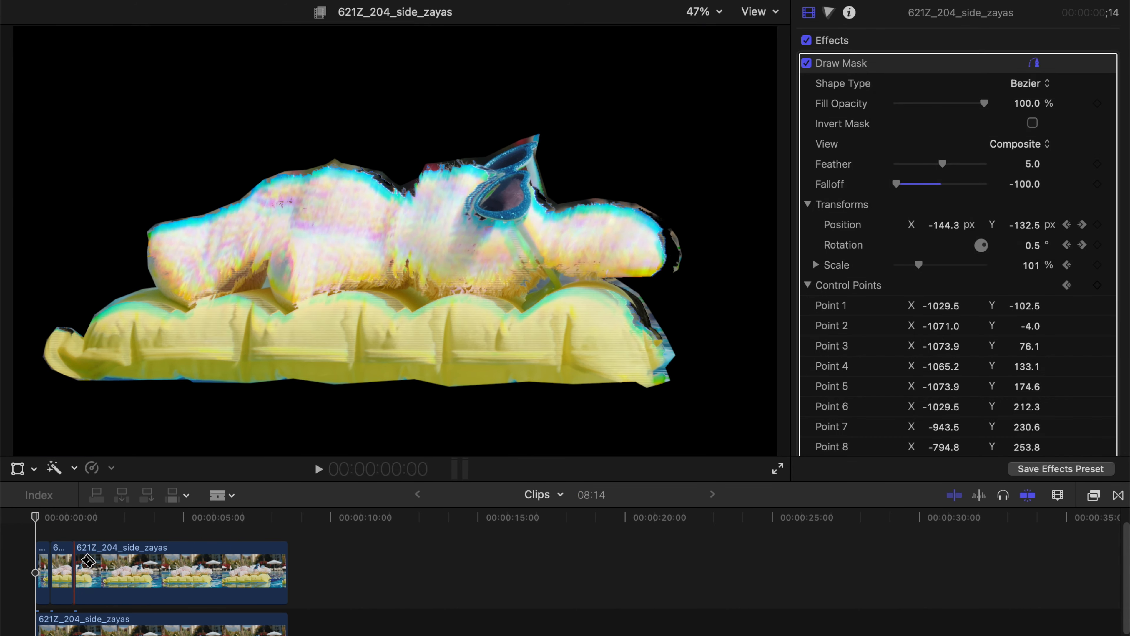
click(109, 561)
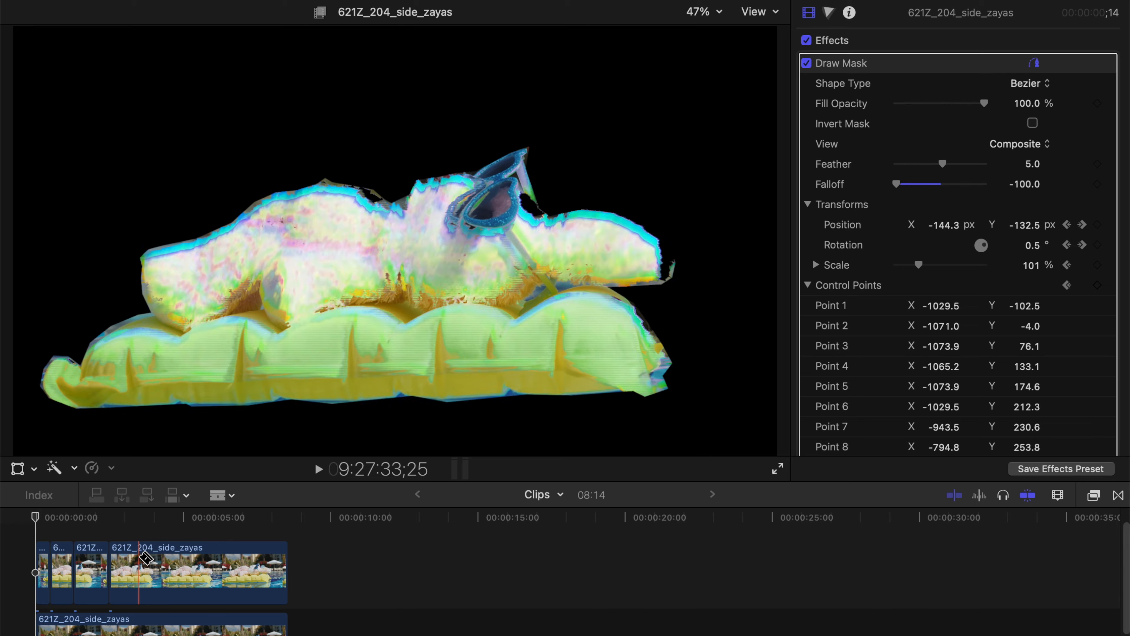
click(146, 560)
click(178, 557)
click(213, 557)
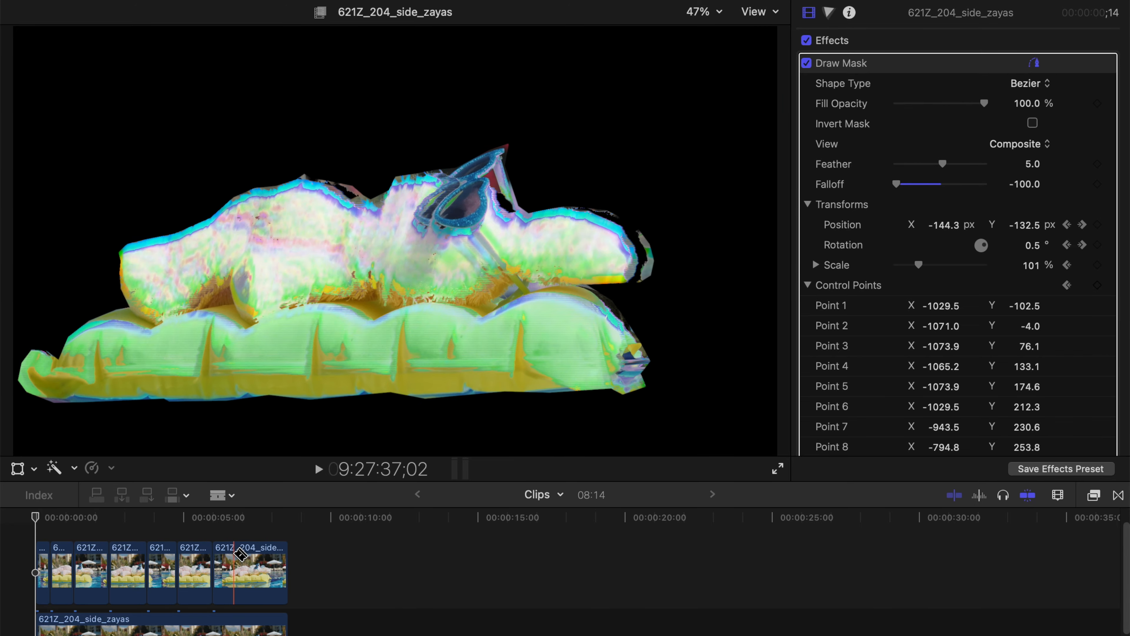
click(261, 555)
Delete every other segment of the upper clip, starting with the first and ending with the last, and play the result from the start.
key(a)
click(48, 573)
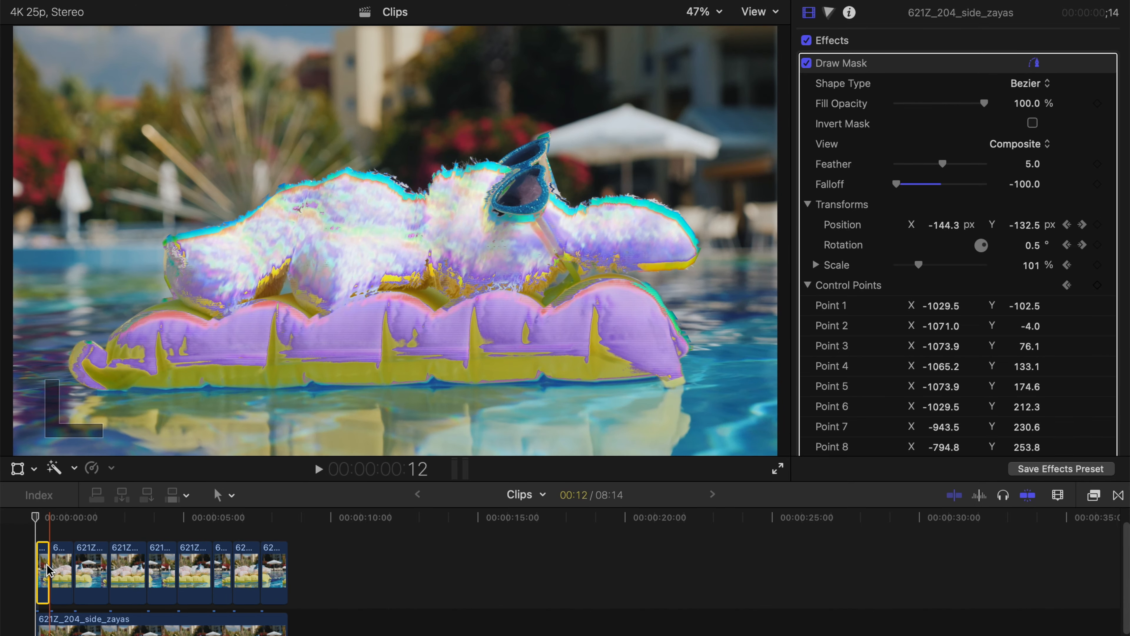
key(Delete)
click(91, 558)
key(Delete)
click(166, 553)
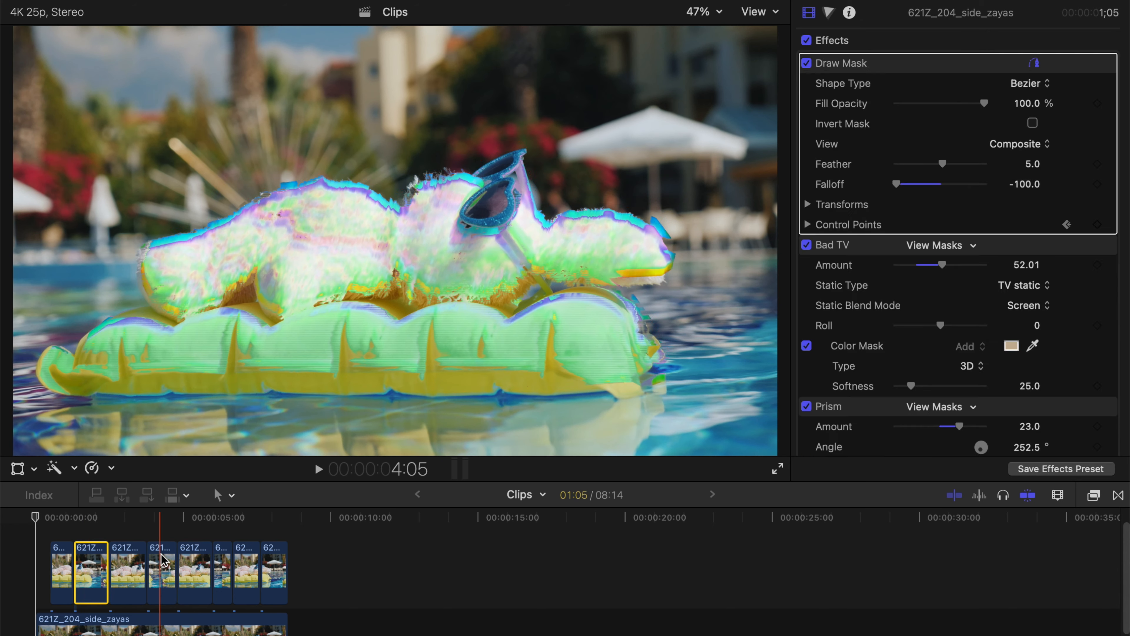
key(Delete)
click(222, 562)
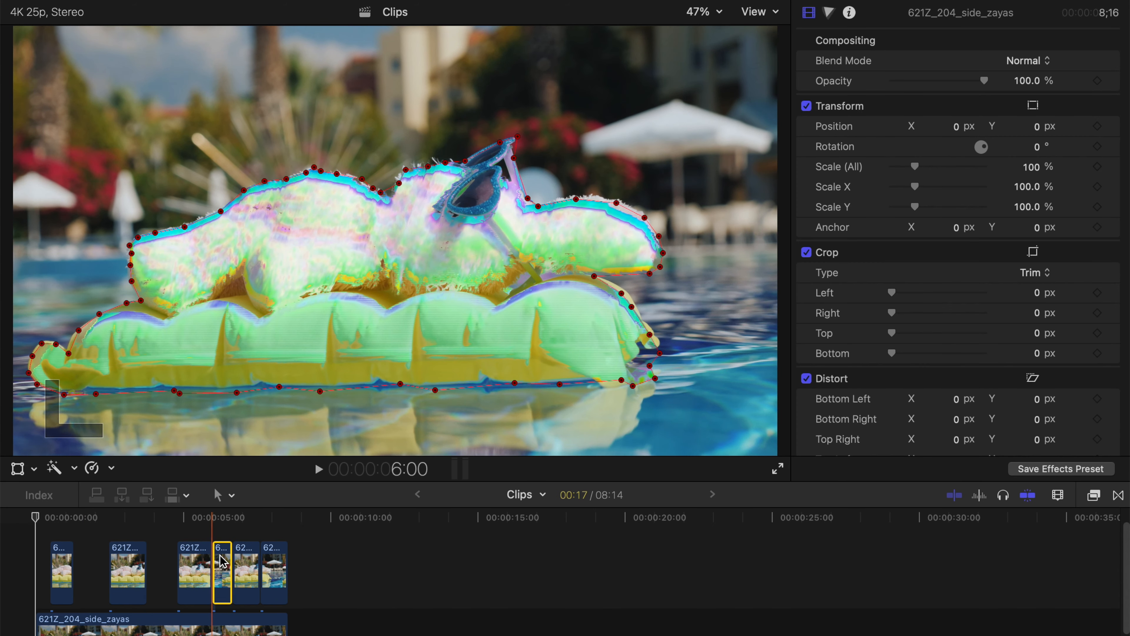
key(Delete)
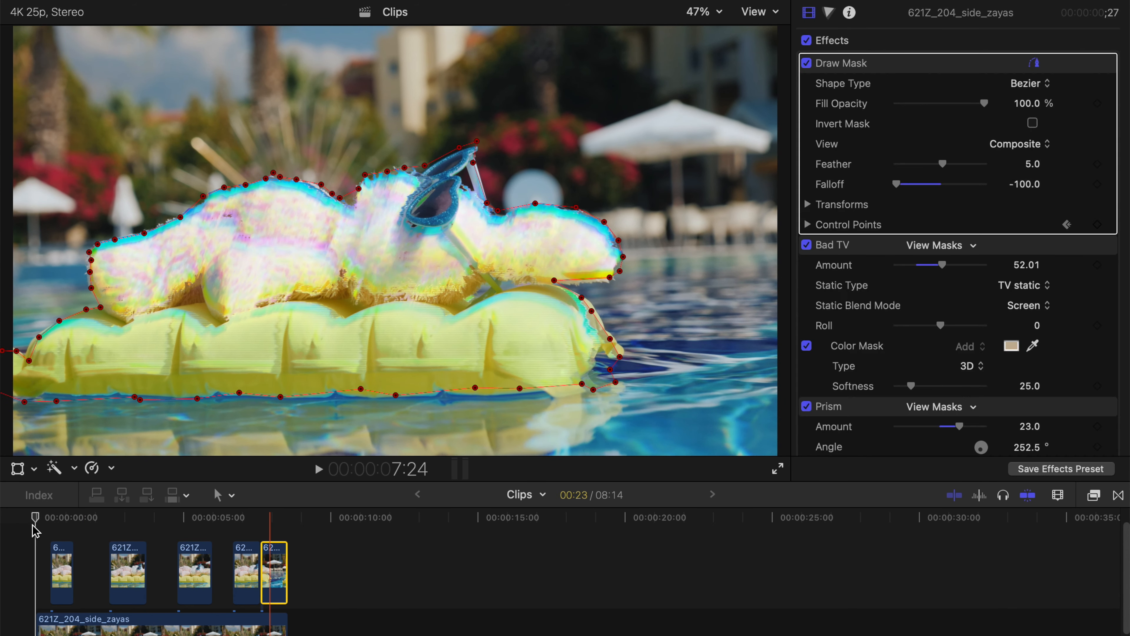
key(Delete)
key(space)
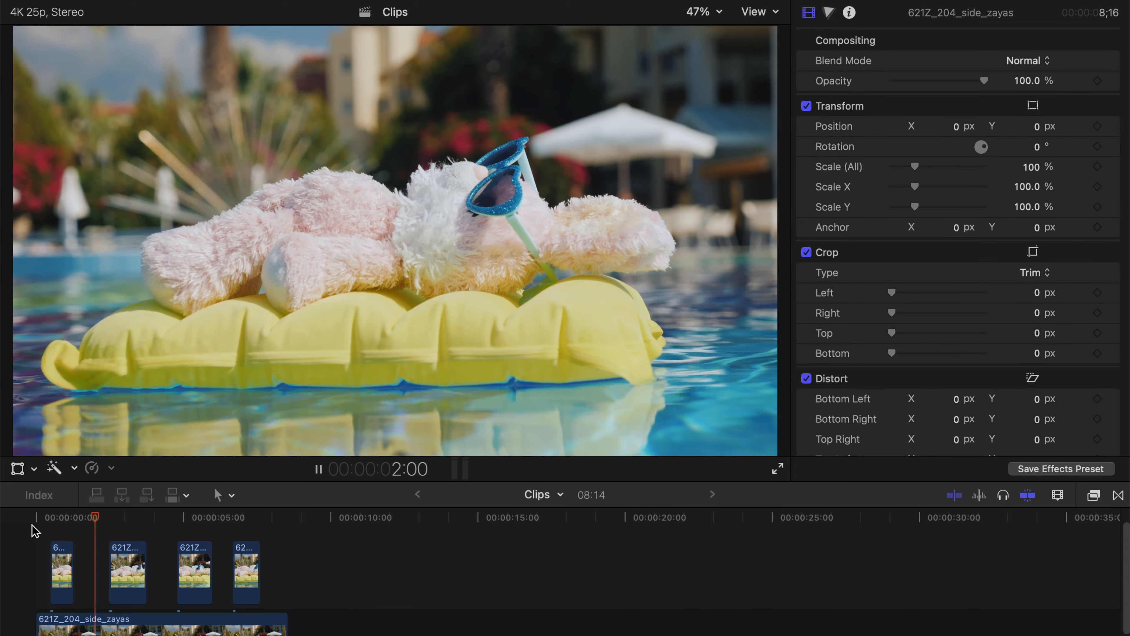